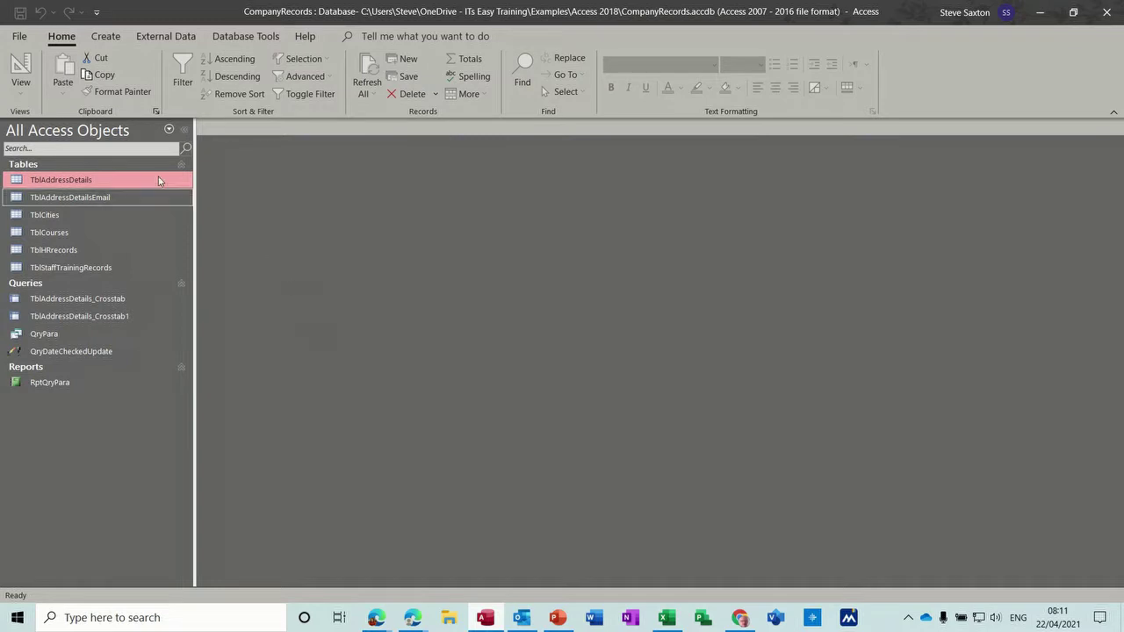
Step: After viewing TblAddressDetails, start a make-table query that creates a new table named TblArchive
double_click(80, 180)
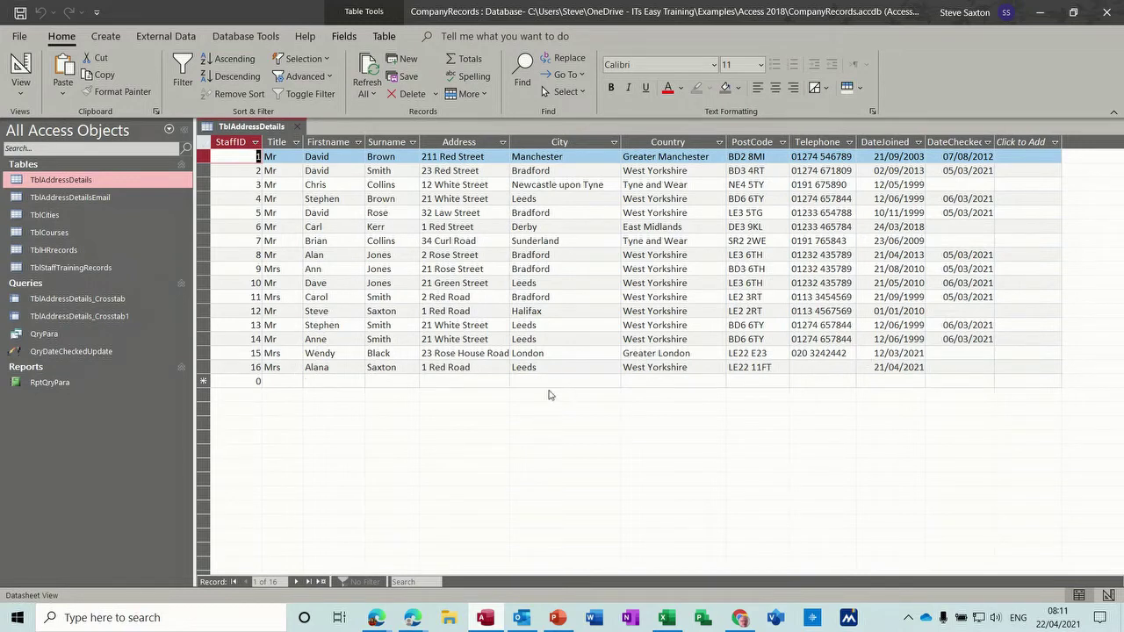
click(296, 126)
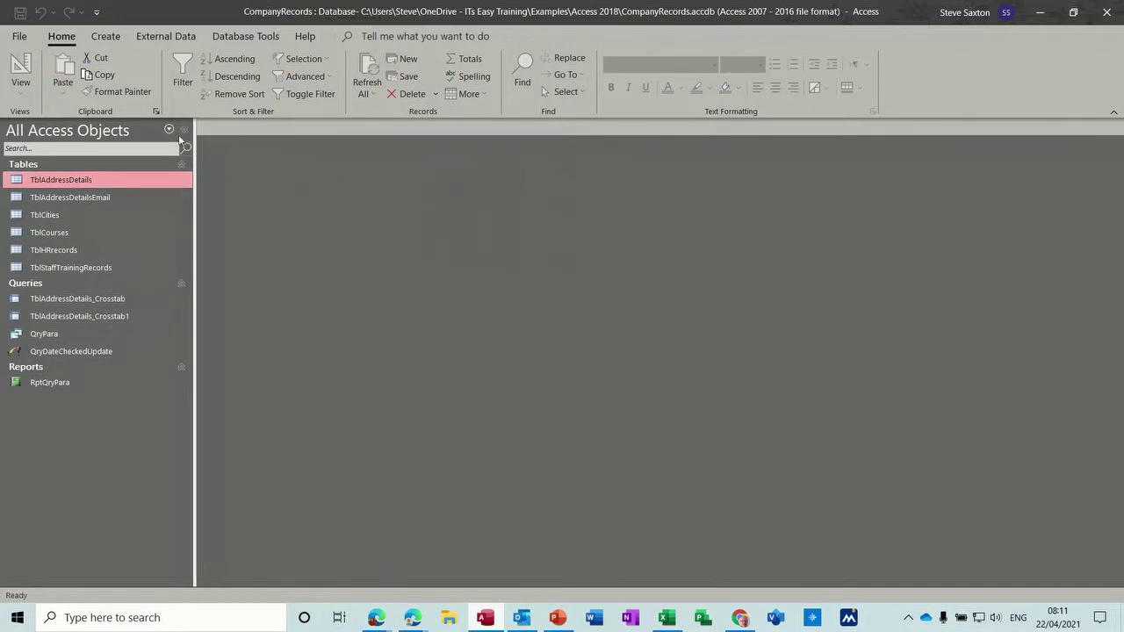
click(110, 39)
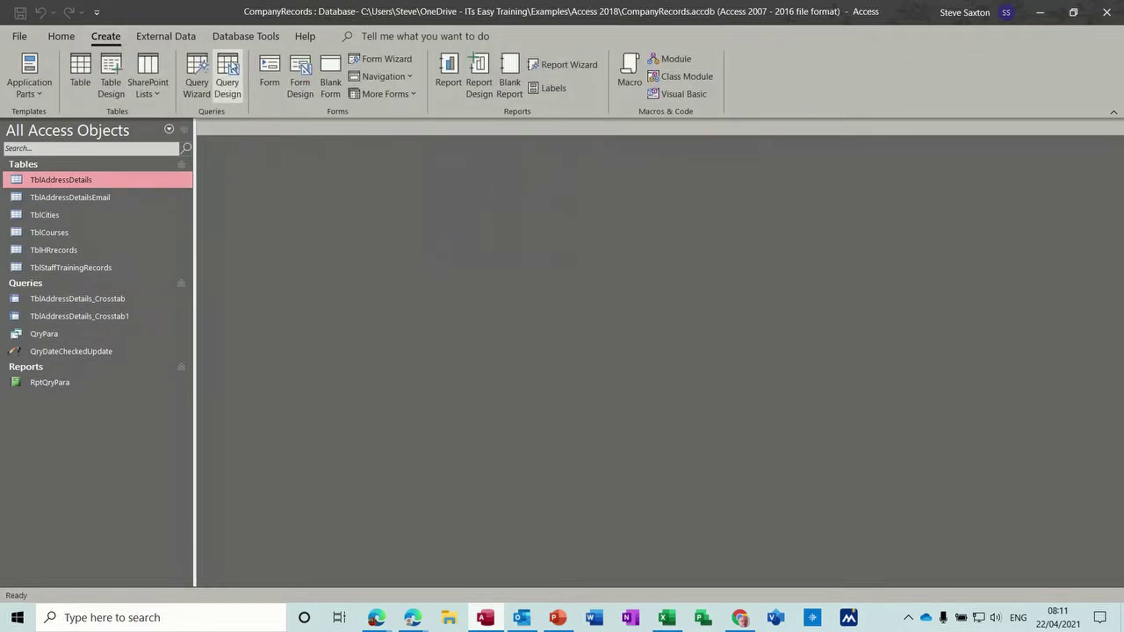
click(228, 67)
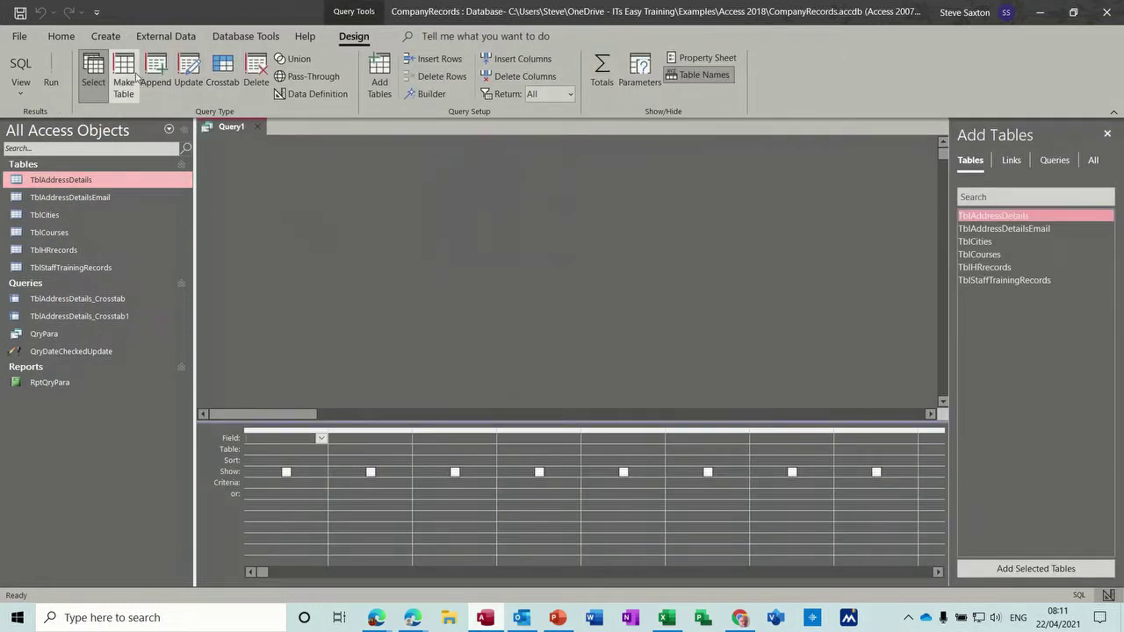
click(124, 76)
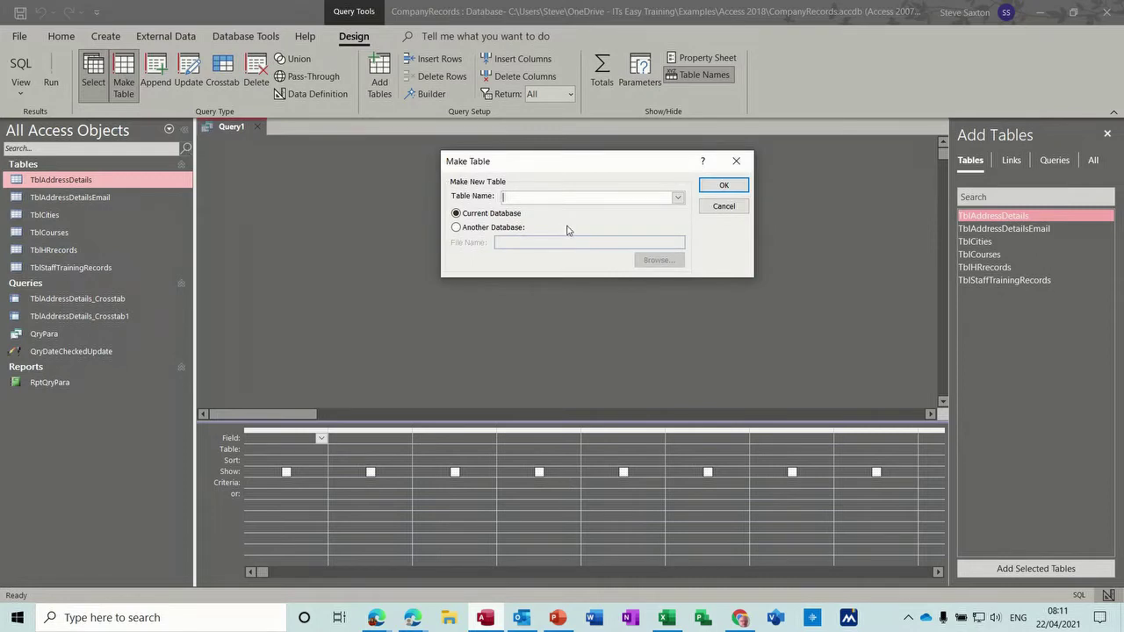
text(TblArchive)
click(723, 185)
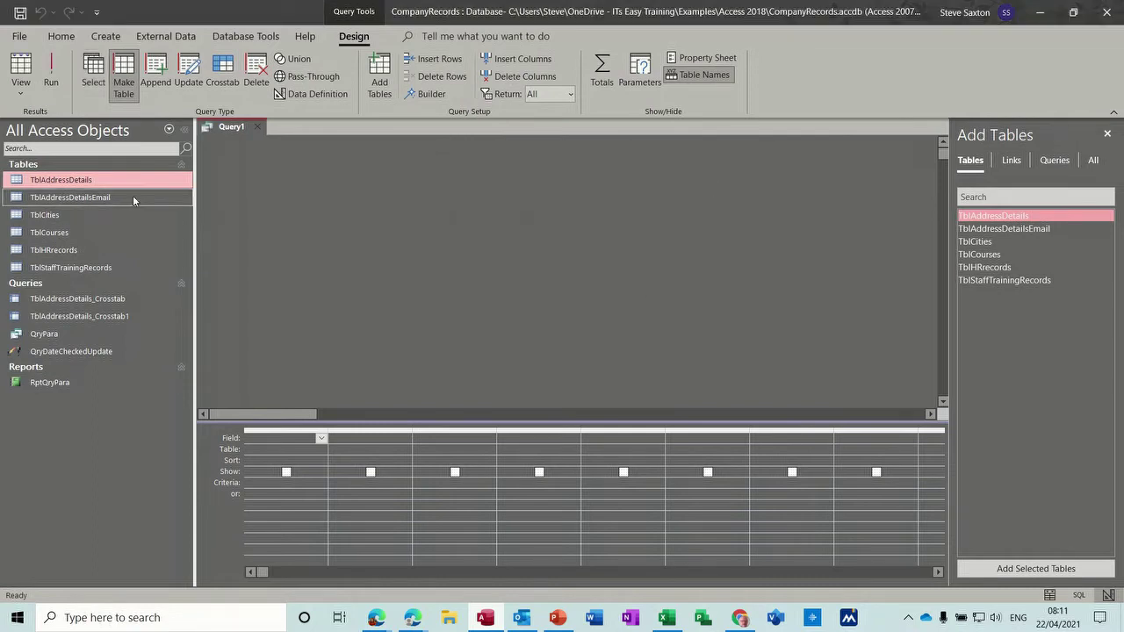
Step: Put all TblAddressDetails fields in the grid and run the query, copying 16 rows
drag(103, 183, 380, 226)
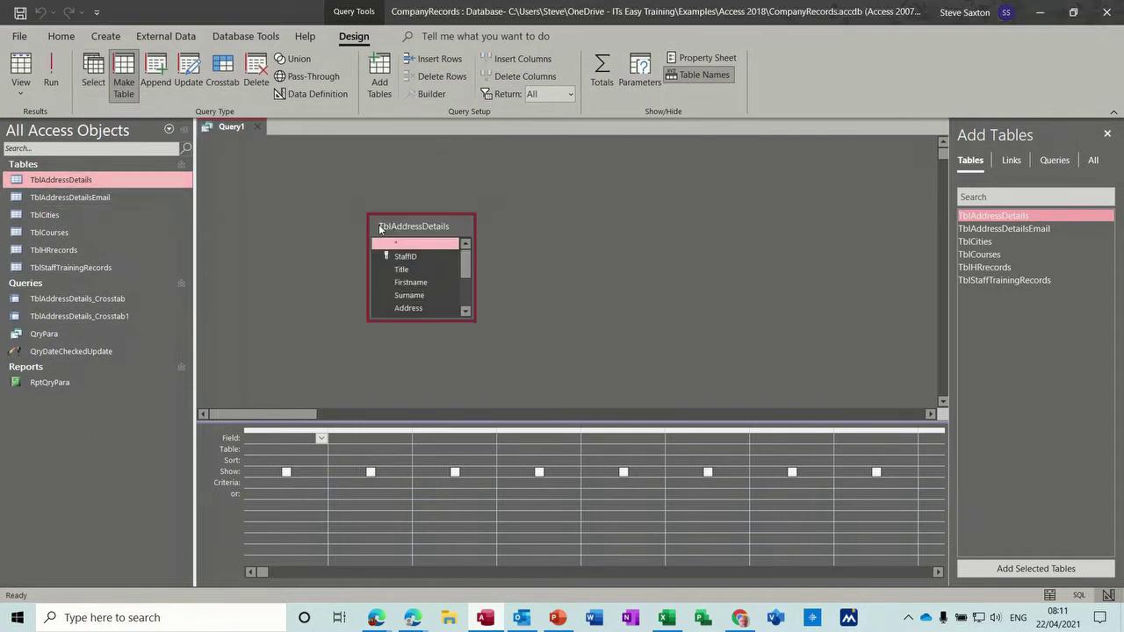
double_click(413, 226)
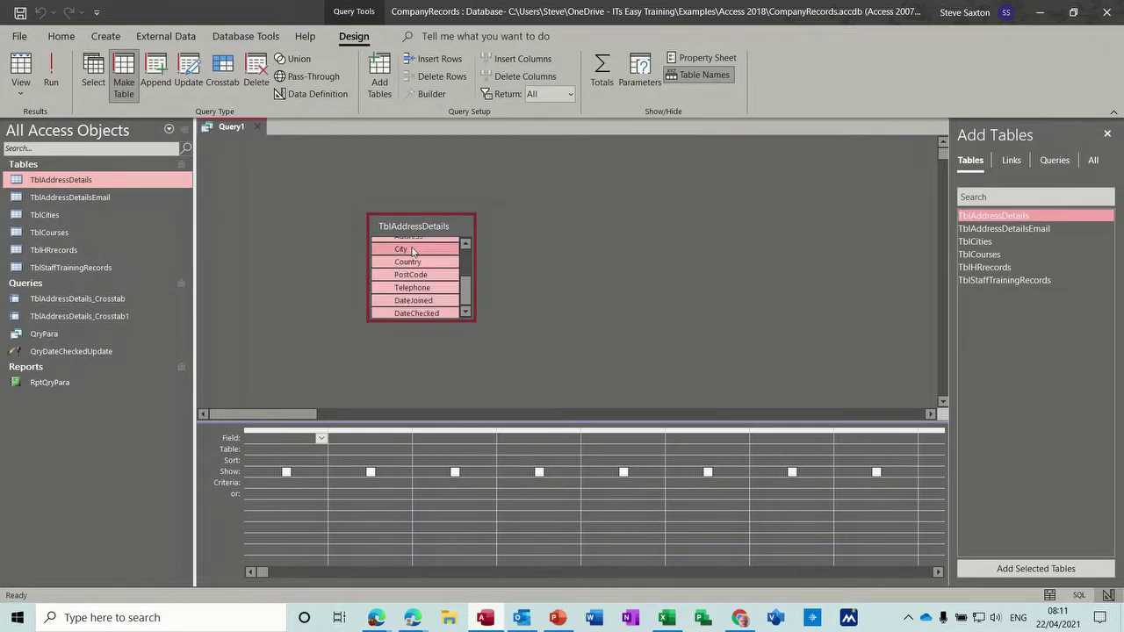
drag(409, 258, 290, 439)
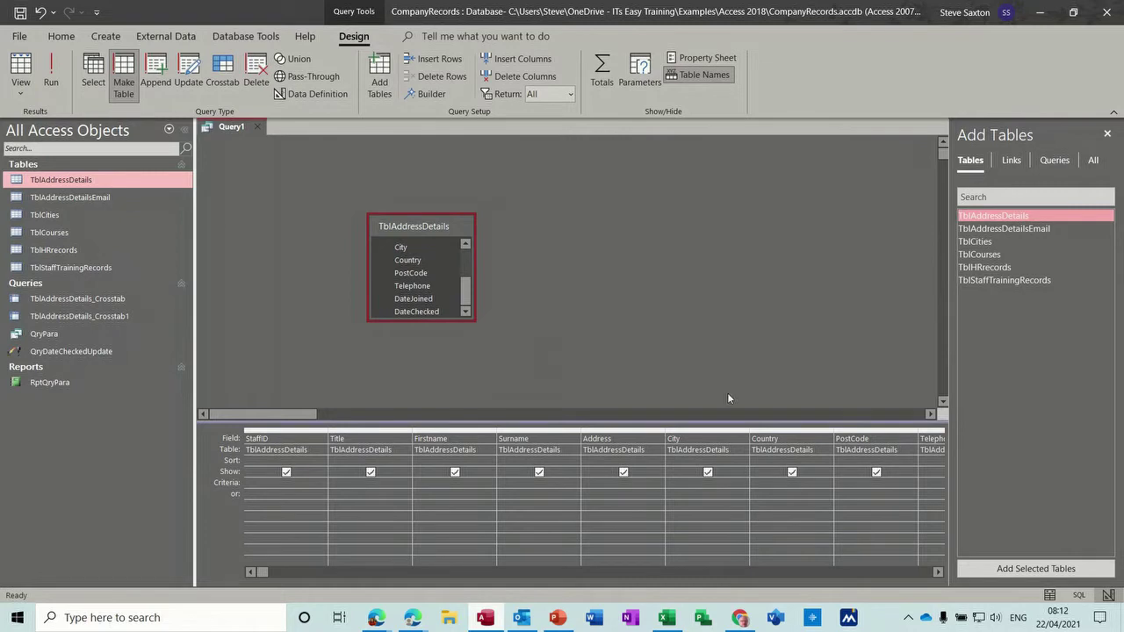
click(1107, 134)
click(51, 75)
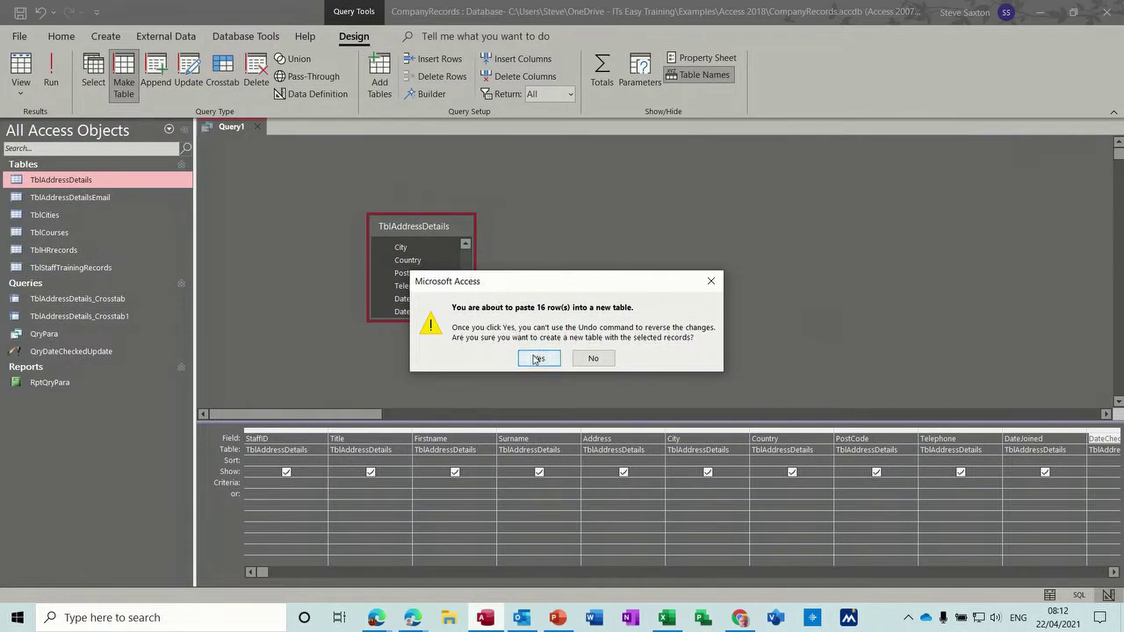
click(535, 357)
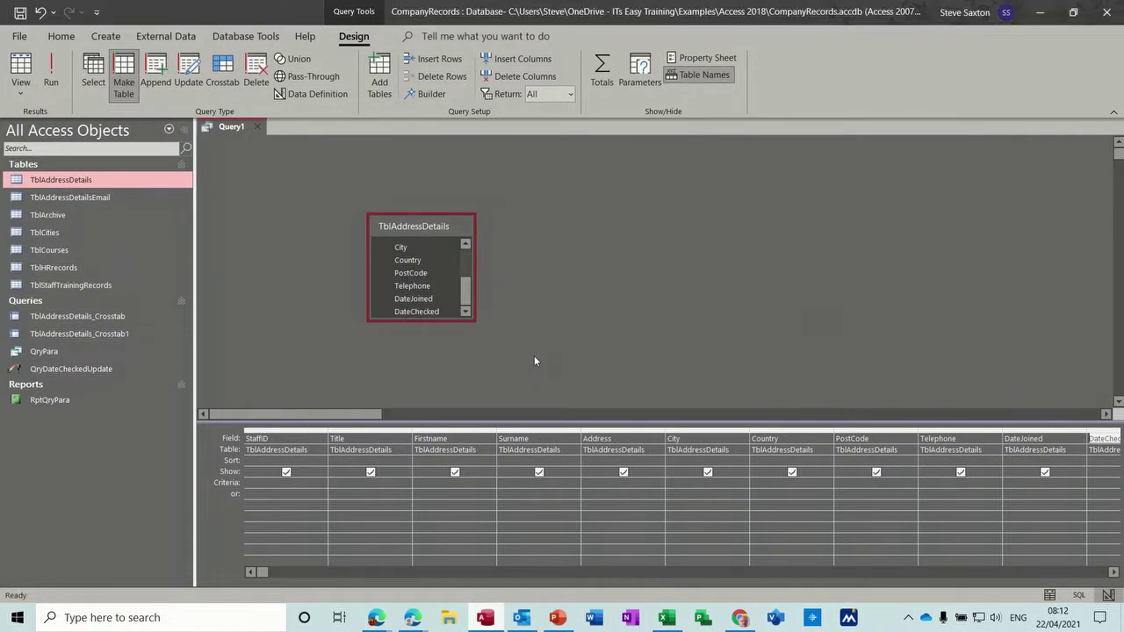
Step: Review the 16 copied records in TblArchive, then close Query1 without saving it
double_click(51, 216)
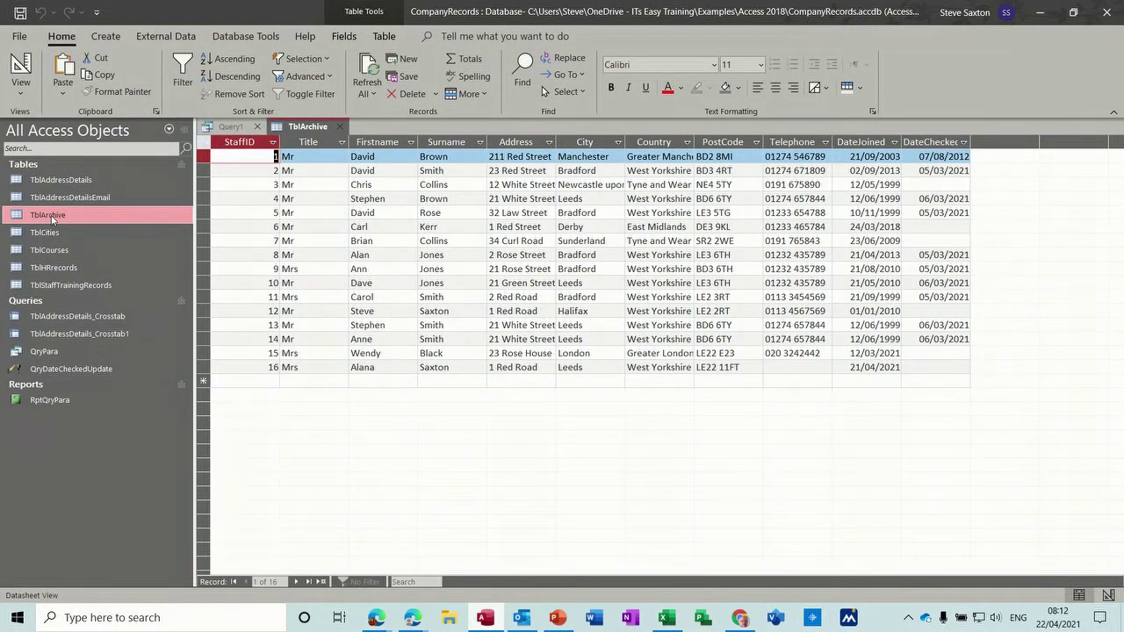
click(79, 181)
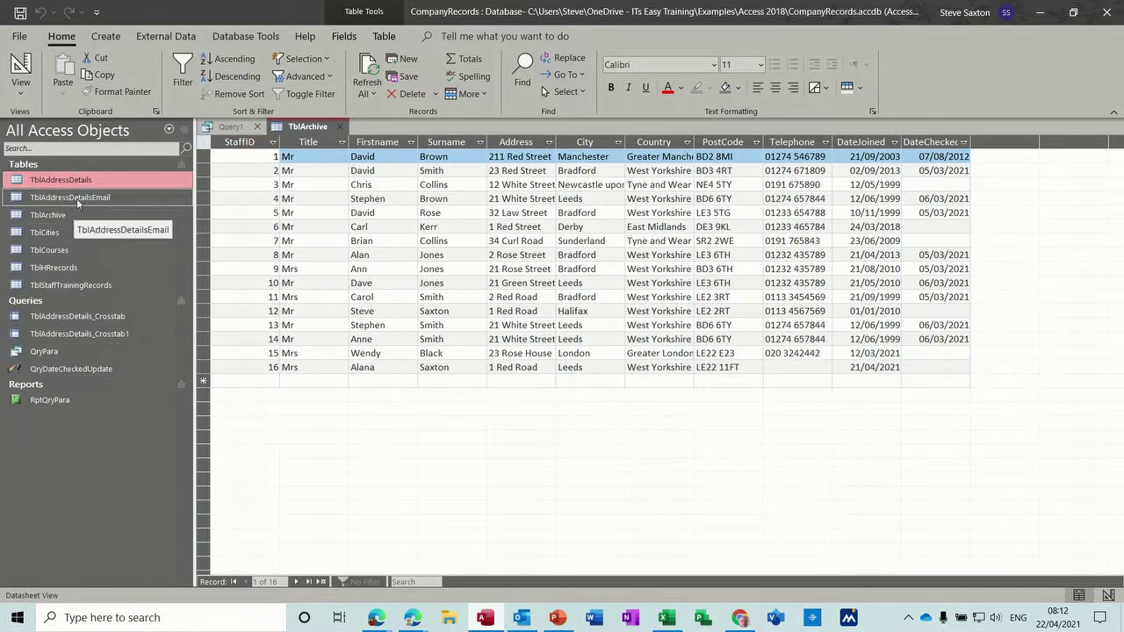
click(341, 129)
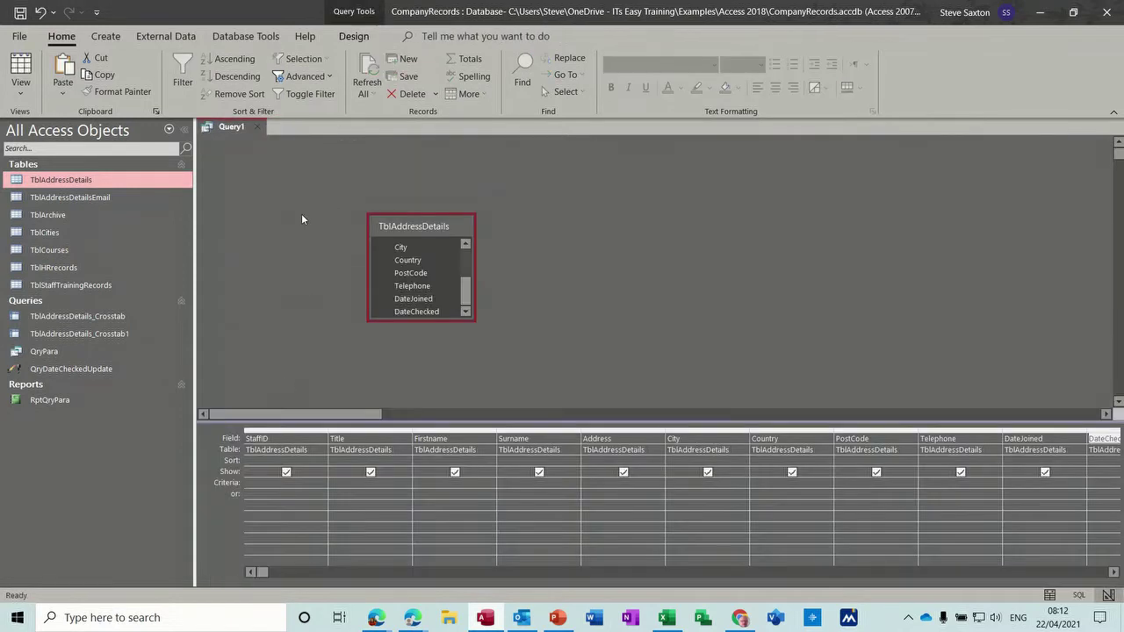
click(258, 129)
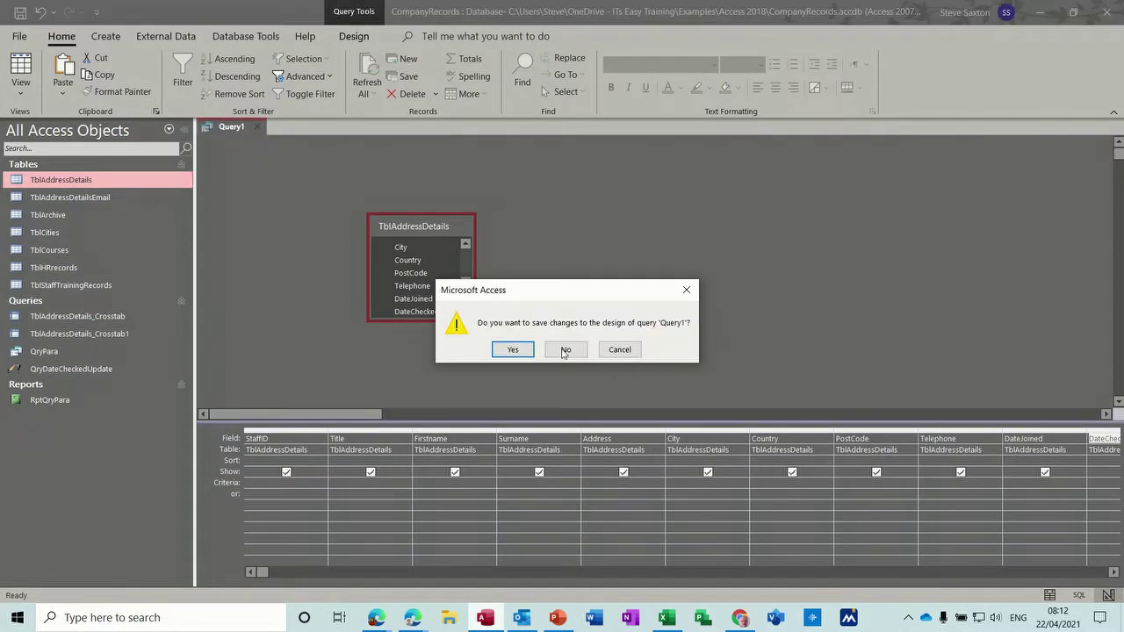
click(566, 351)
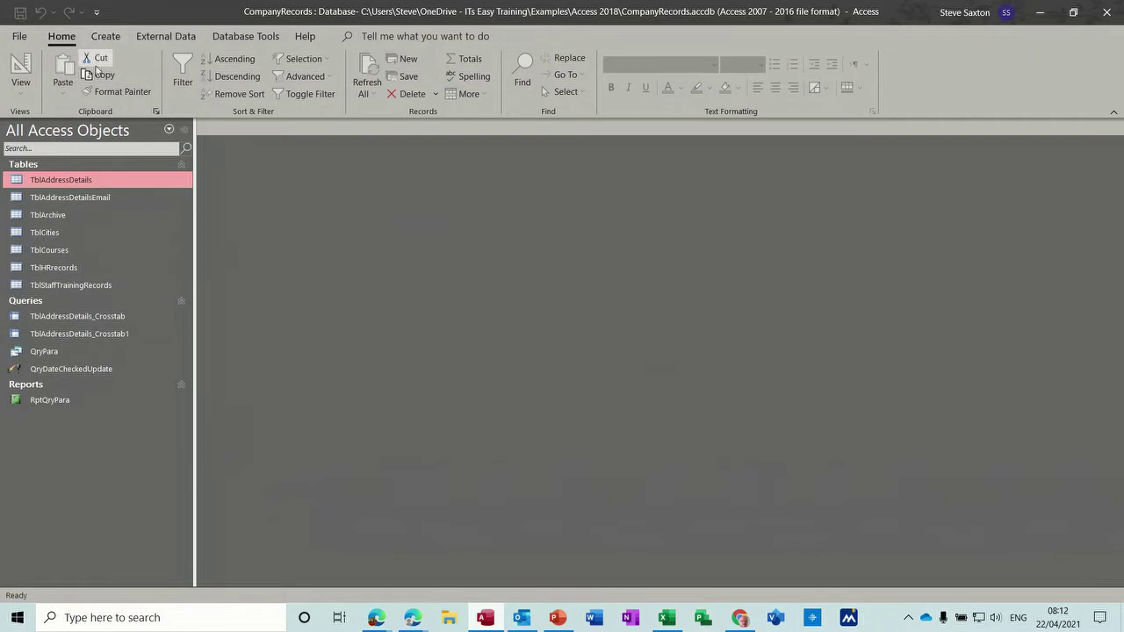
Step: Start record 17 in TblAddressDetails with title Mr, the person's first name, surname and street address
double_click(72, 180)
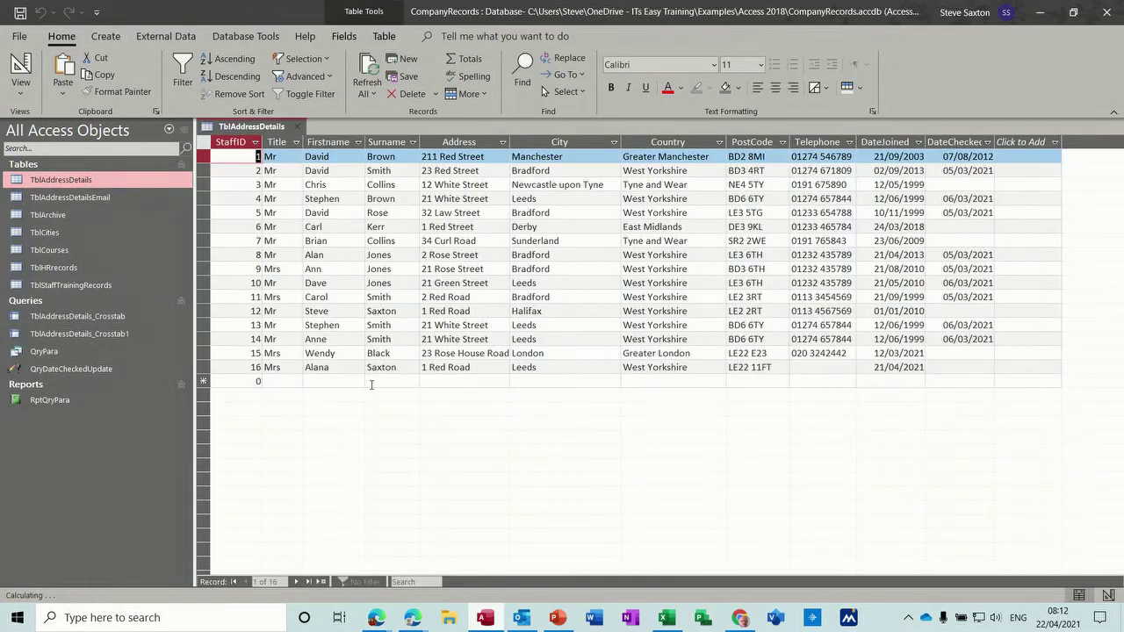
click(258, 380)
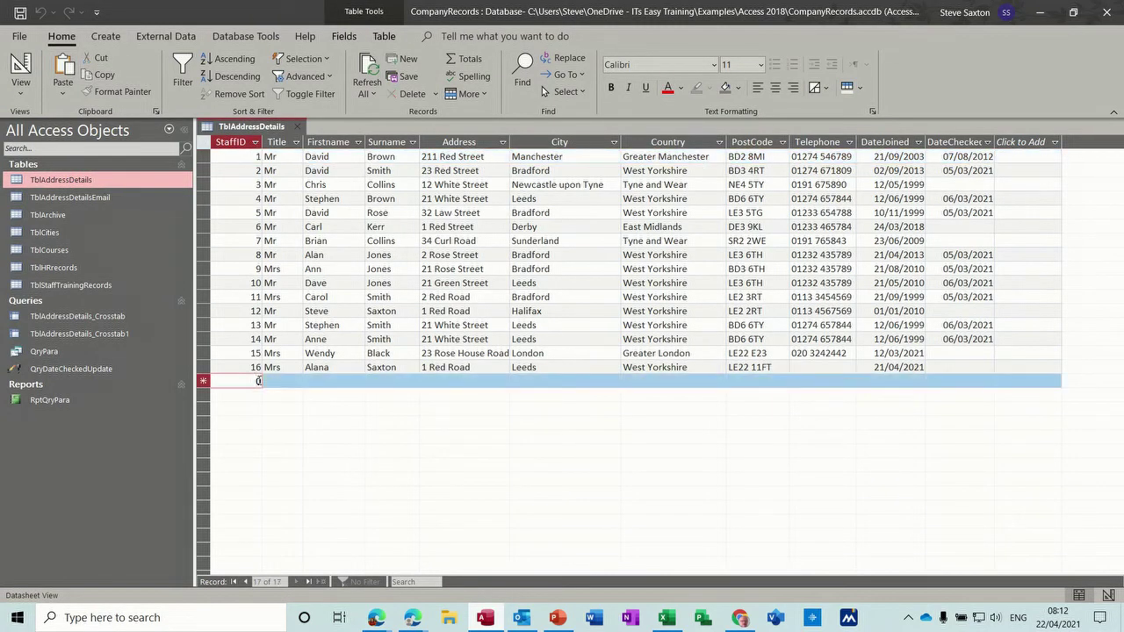
text(17)
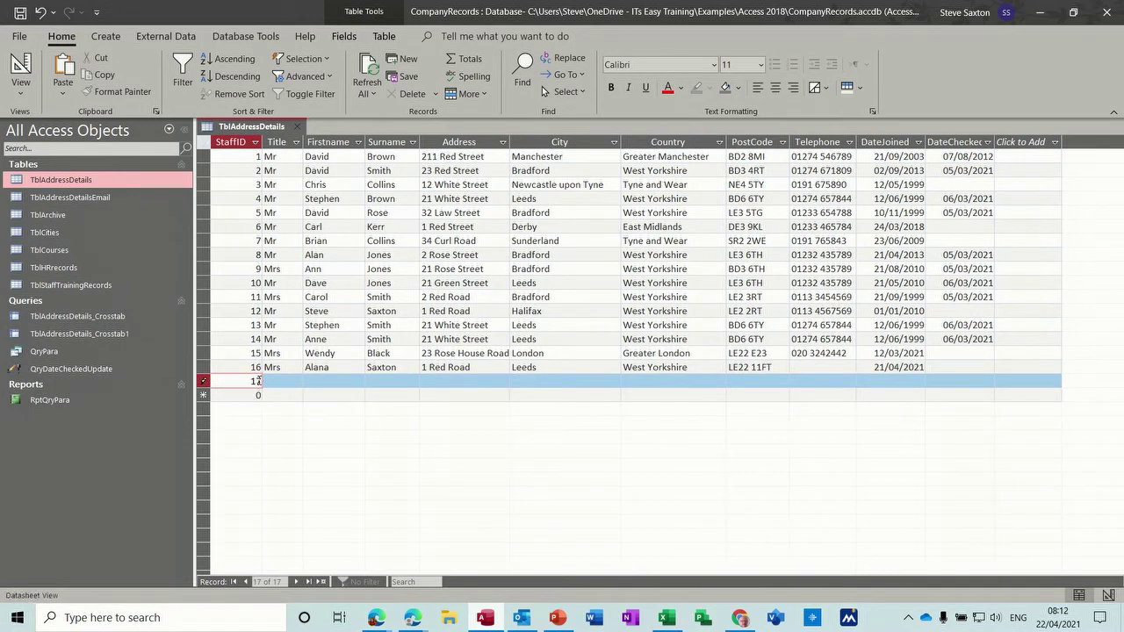
key(Tab)
text(Mr)
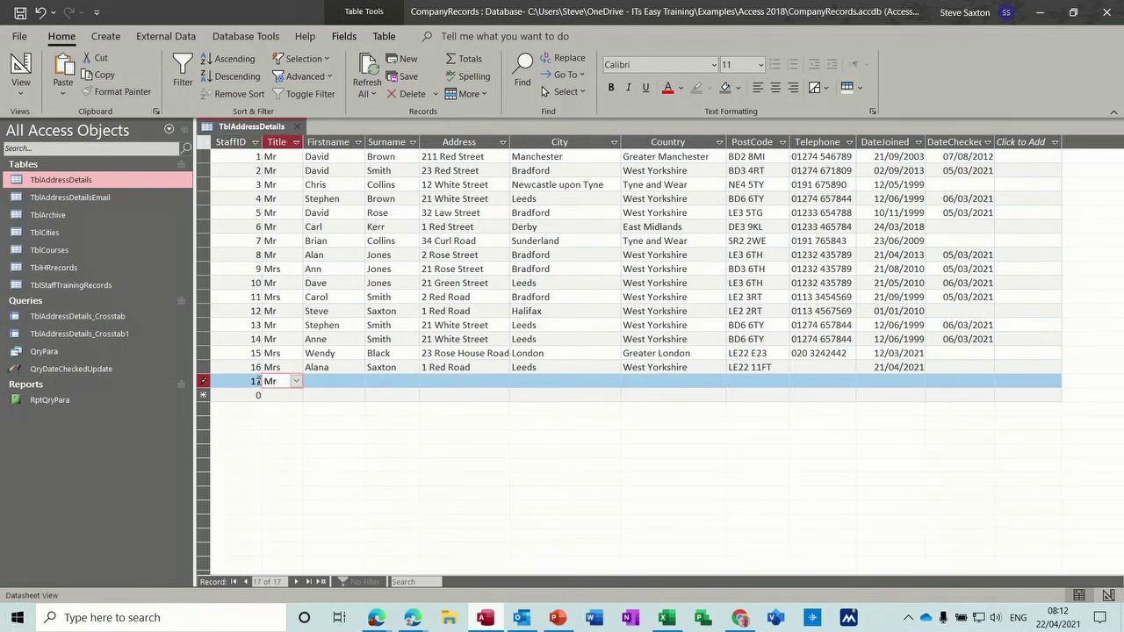
key(Tab)
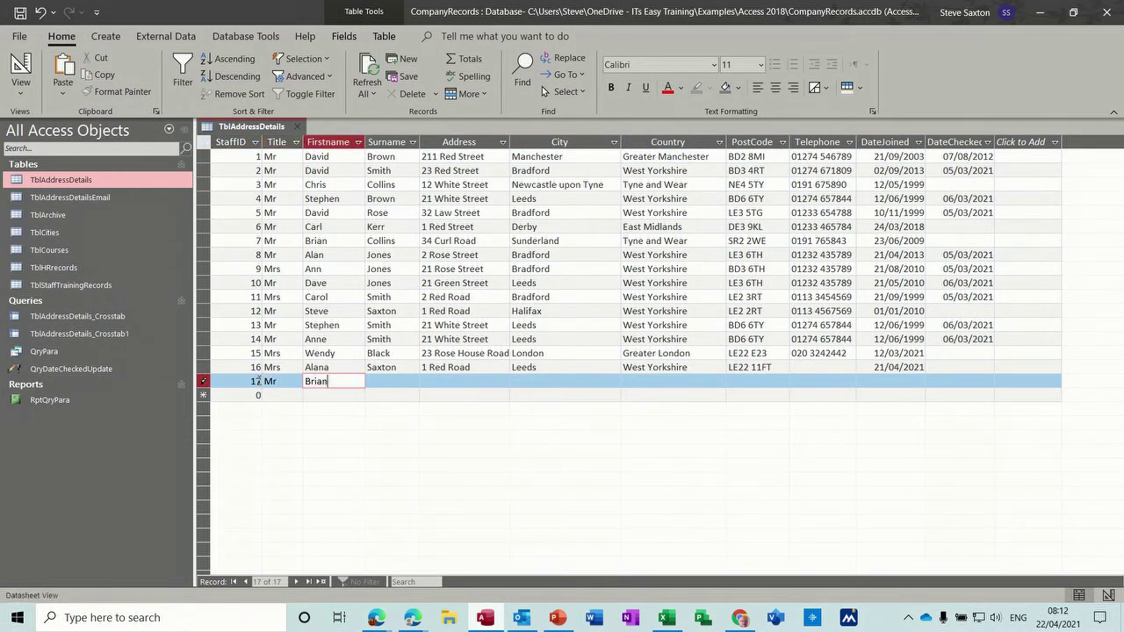
key(Tab)
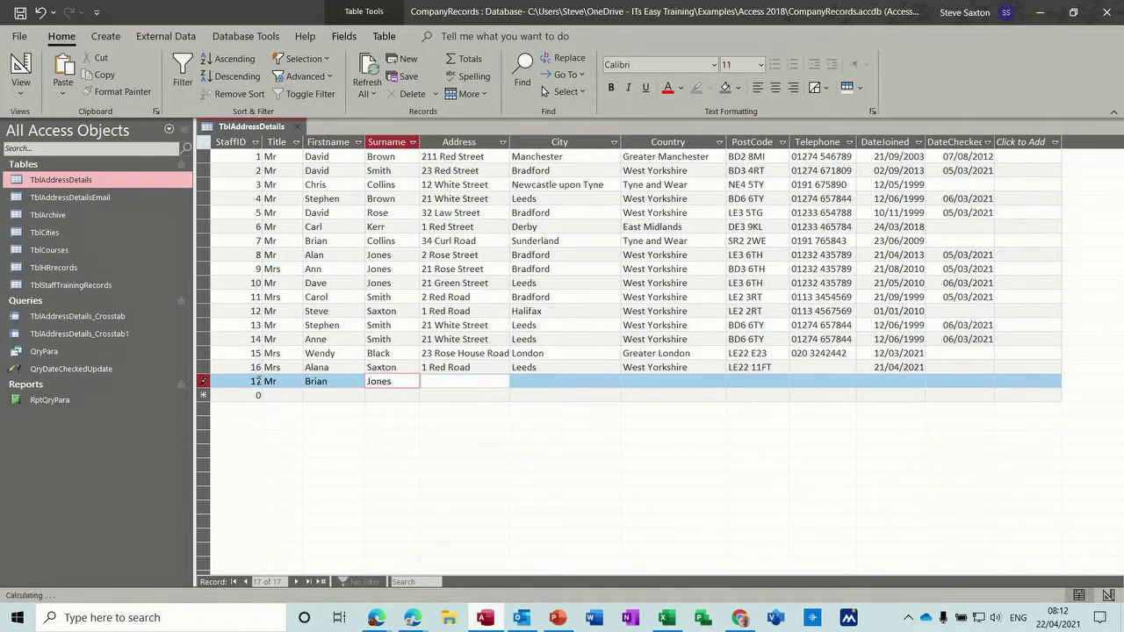
key(Tab)
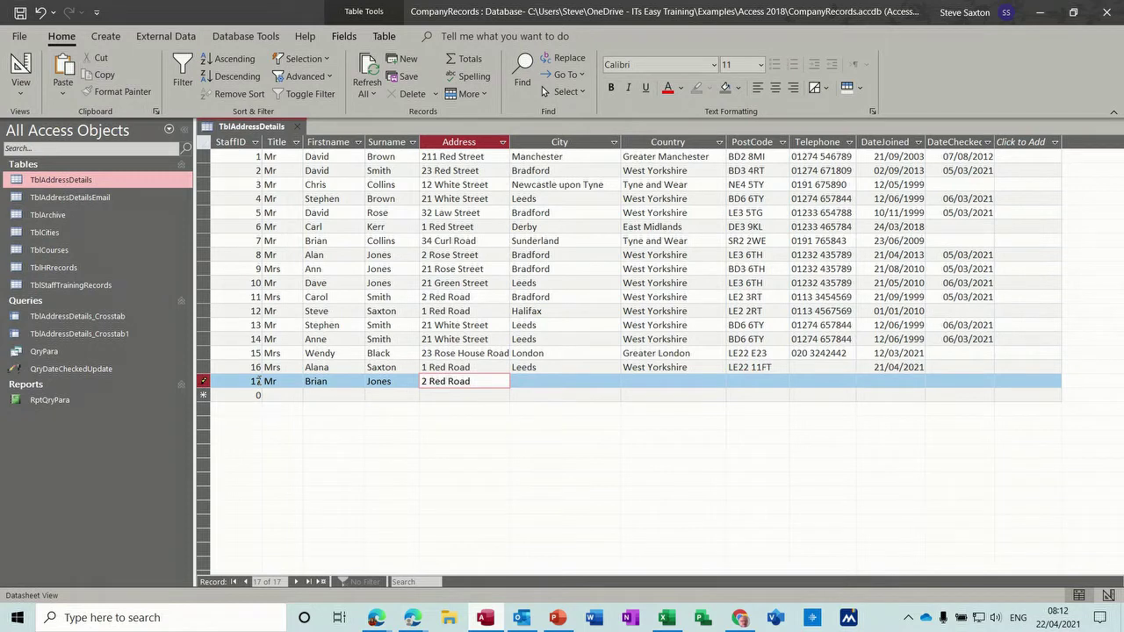
Step: Complete record 17 with Leeds, West Yorkshire, the postcode and today's joining date, then close the table
key(Tab)
text(Leeds)
key(Tab)
text(W)
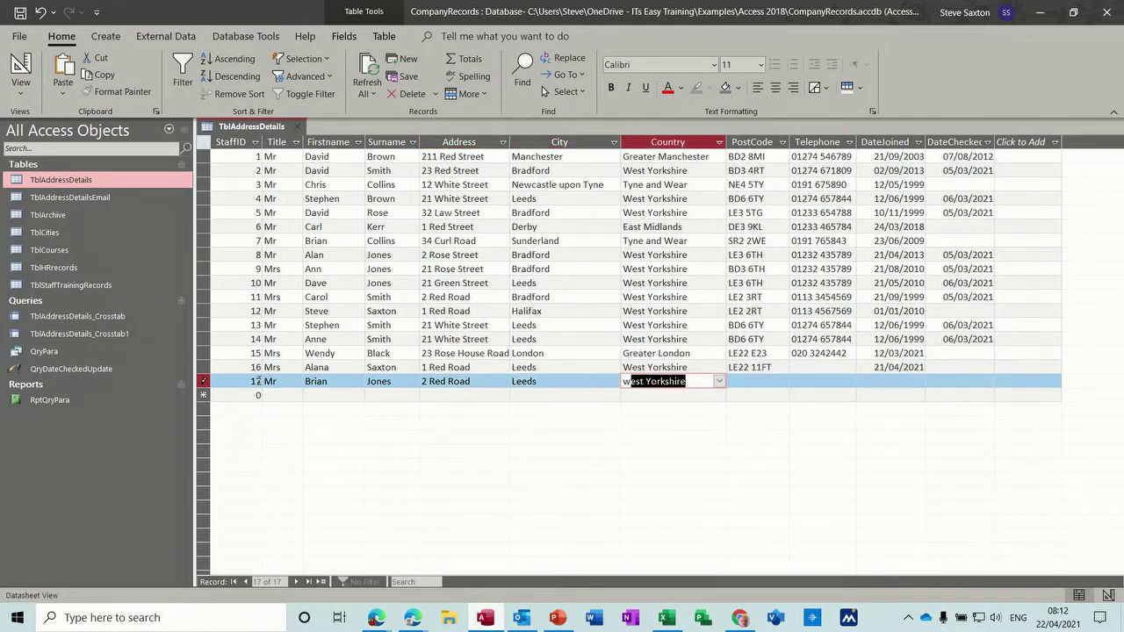
key(Tab)
text(LE)
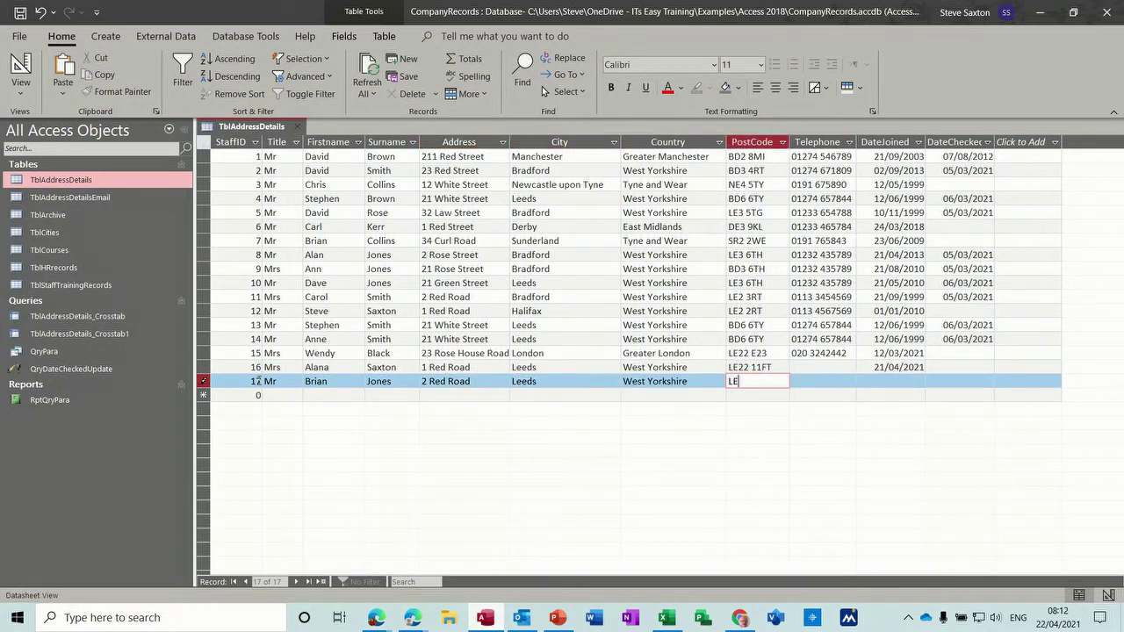
text(2 2RT)
key(Tab)
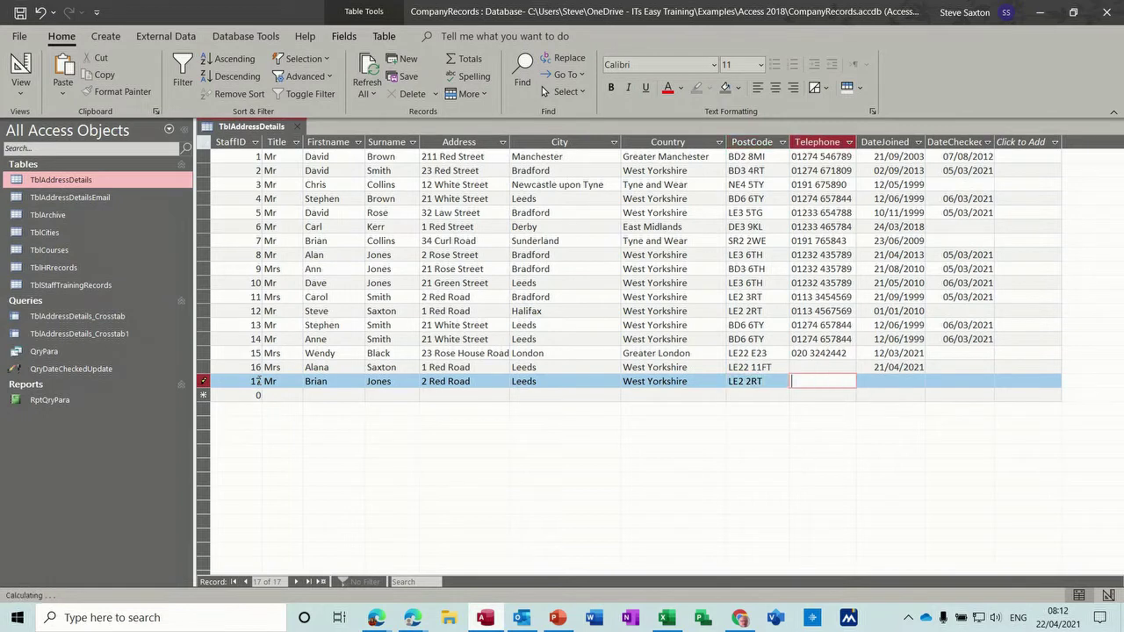
key(Tab)
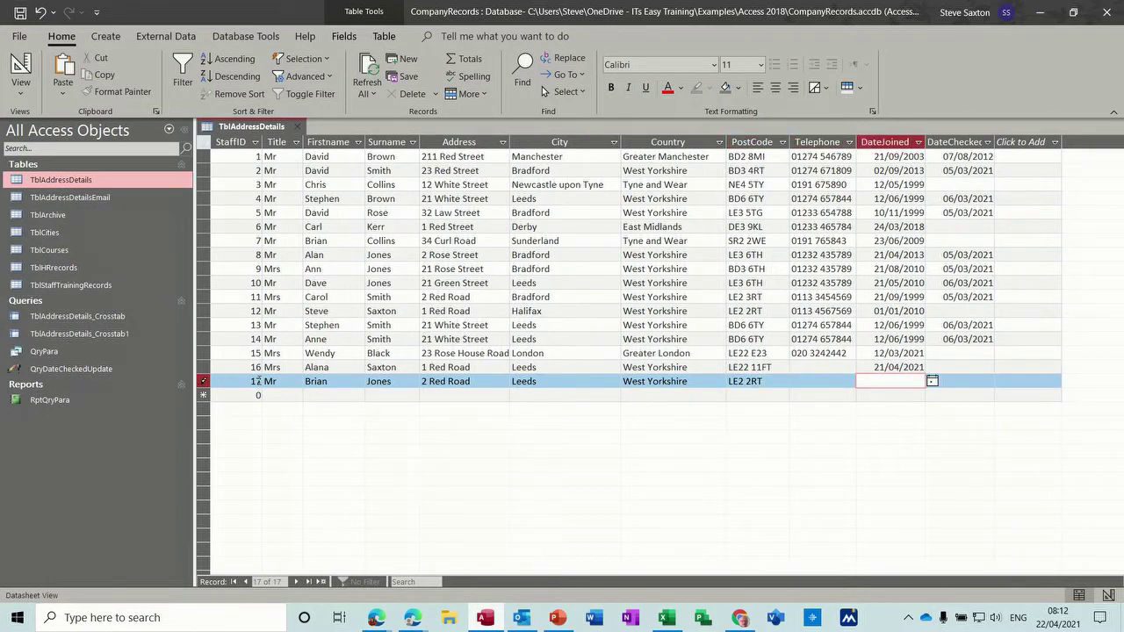
key(ctrl+semicolon)
click(810, 367)
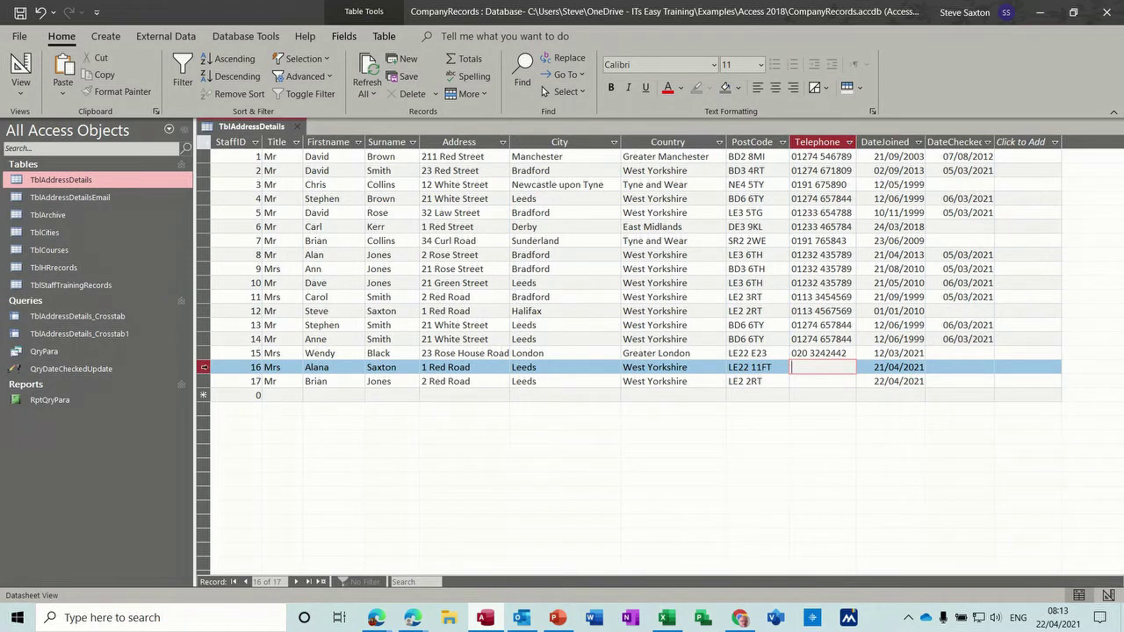
drag(205, 367, 213, 380)
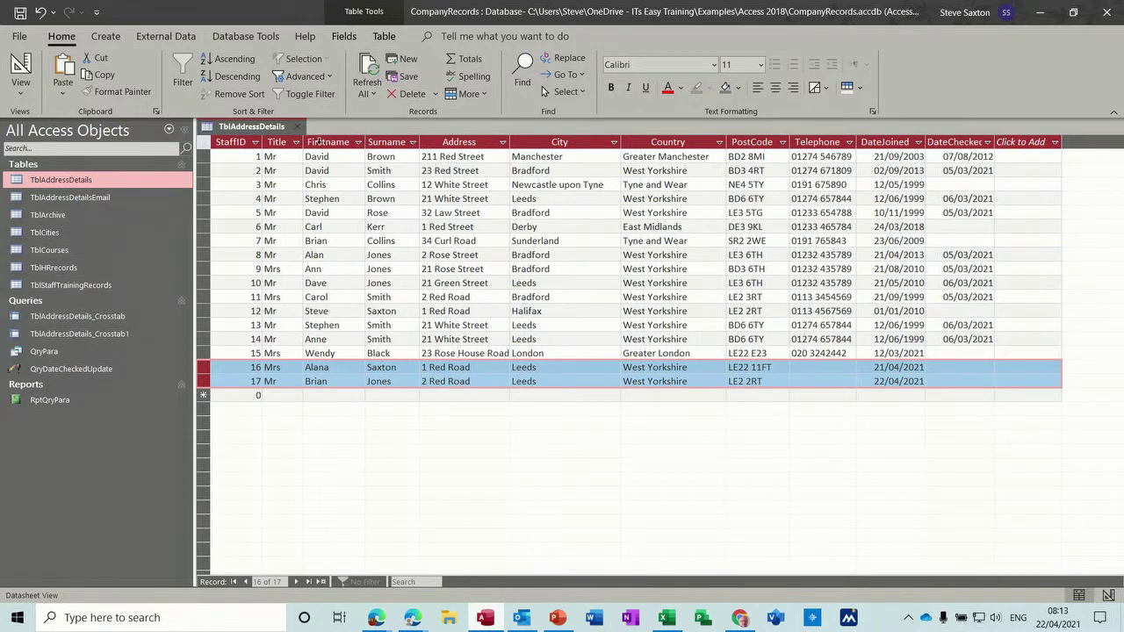
click(296, 126)
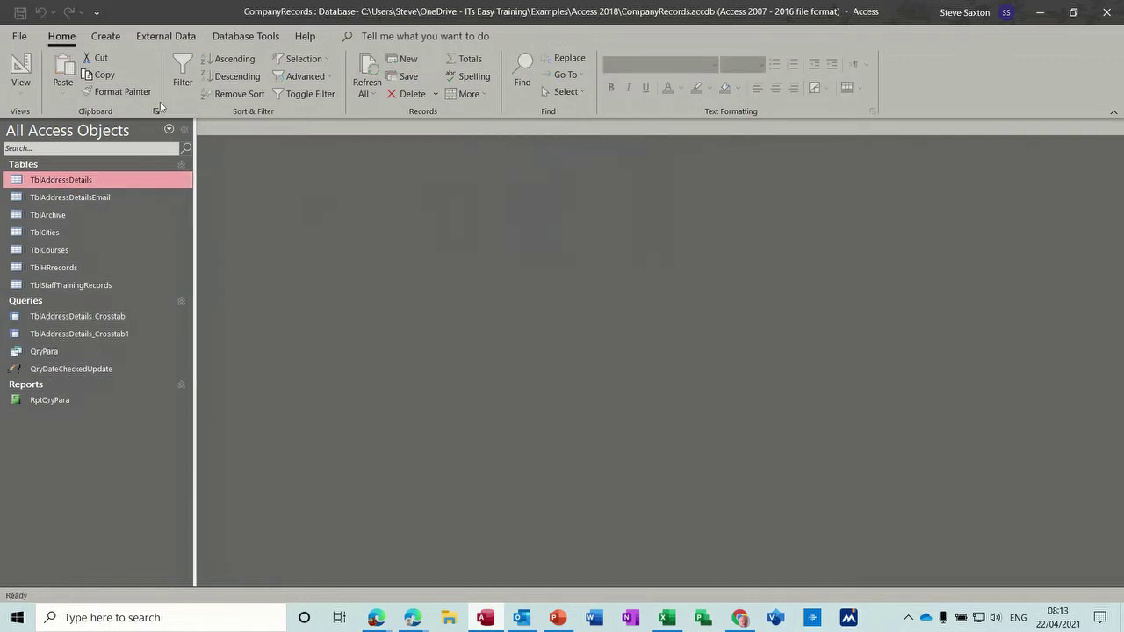
Step: Start a new append query with TblArchive as the destination table
click(107, 36)
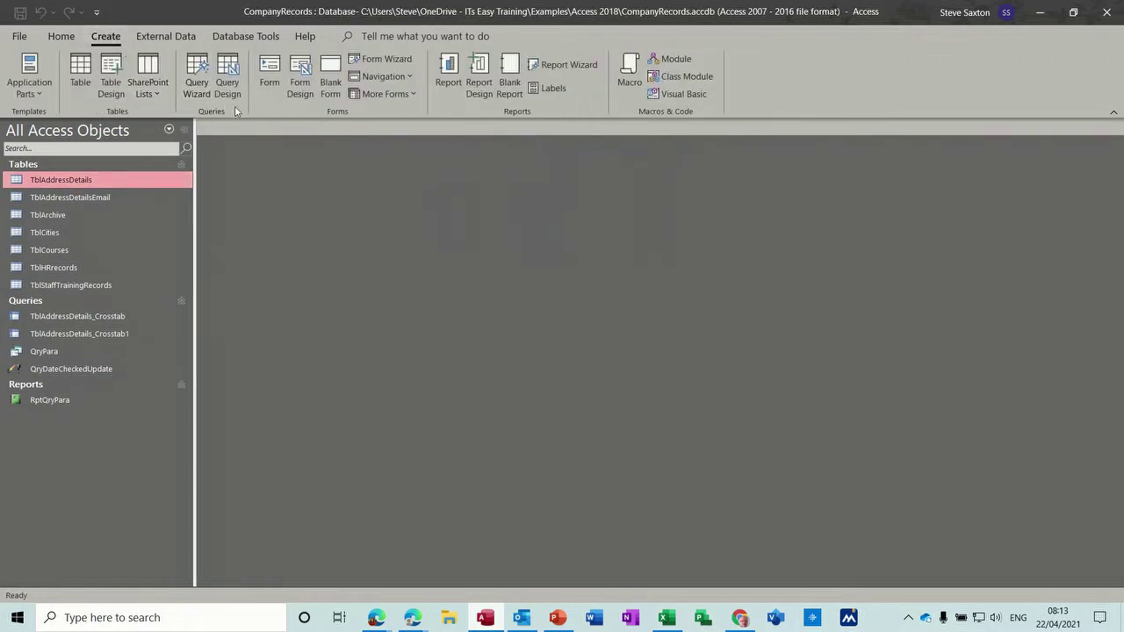
click(227, 81)
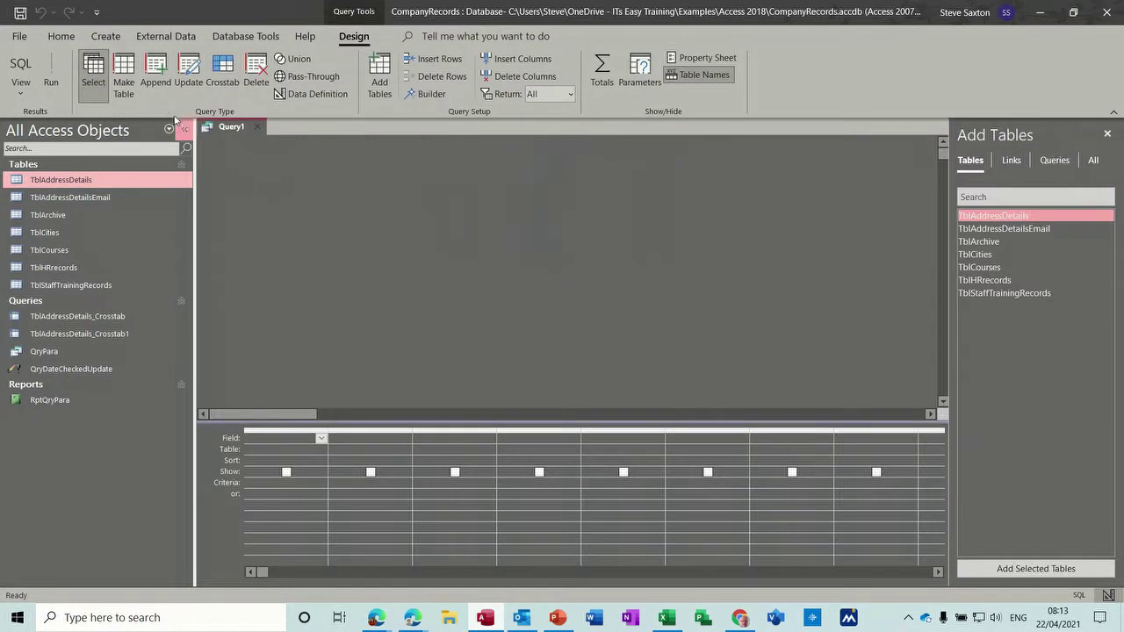
click(155, 72)
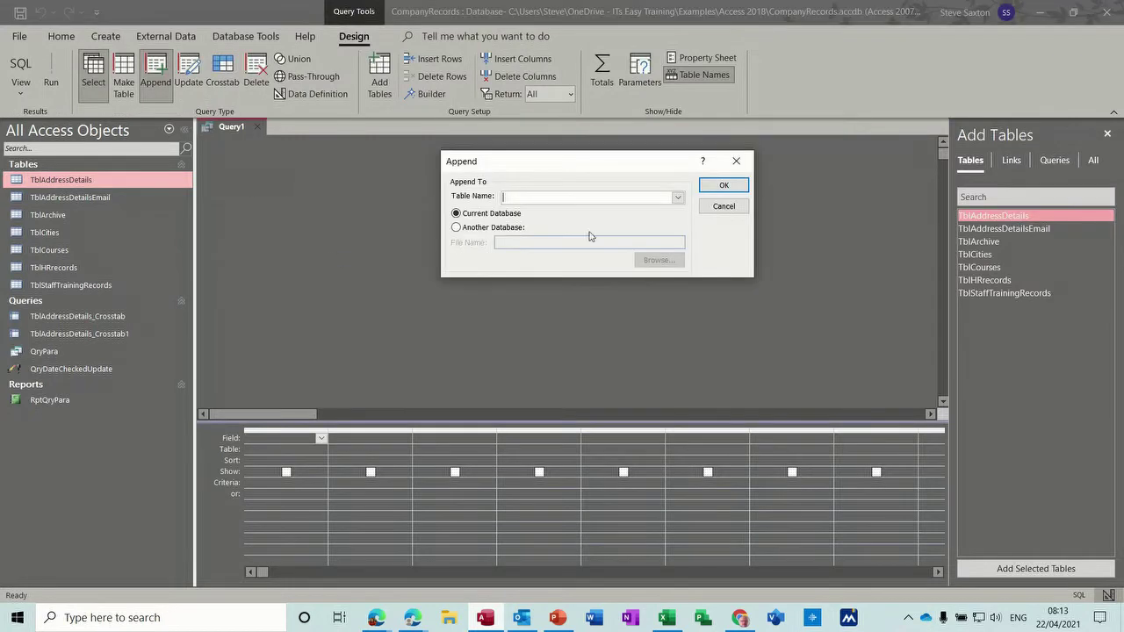
click(677, 197)
click(605, 229)
click(723, 185)
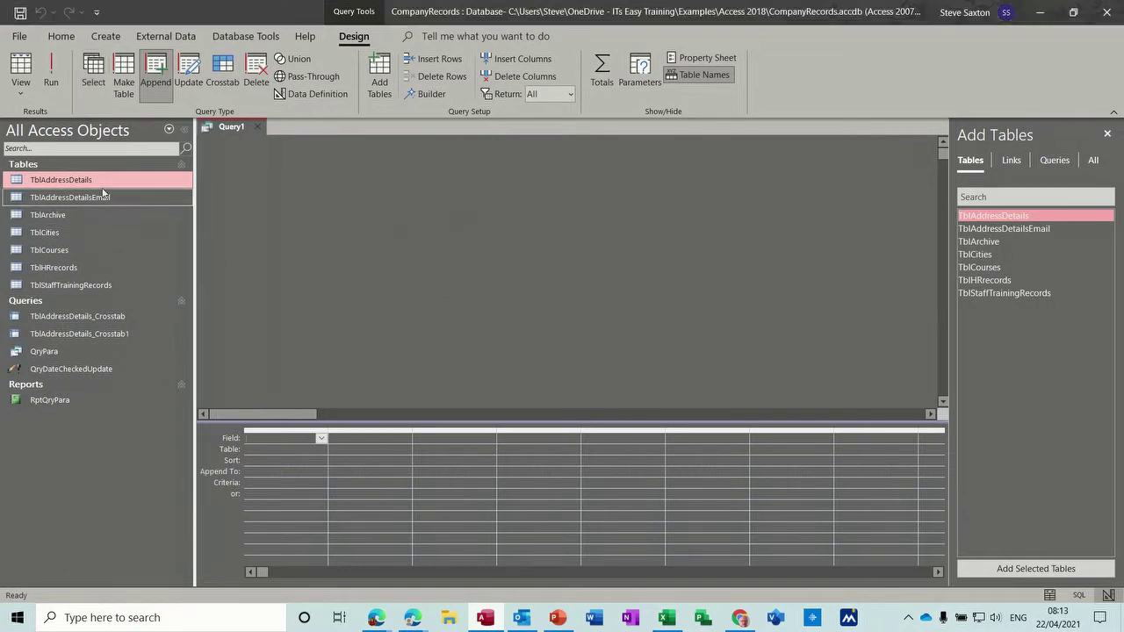
Step: Add TblAddressDetails fields with DateJoined >#01/04/2021#, run it appending 2 rows, and save
drag(100, 180, 291, 438)
scroll(409, 238, down, 2)
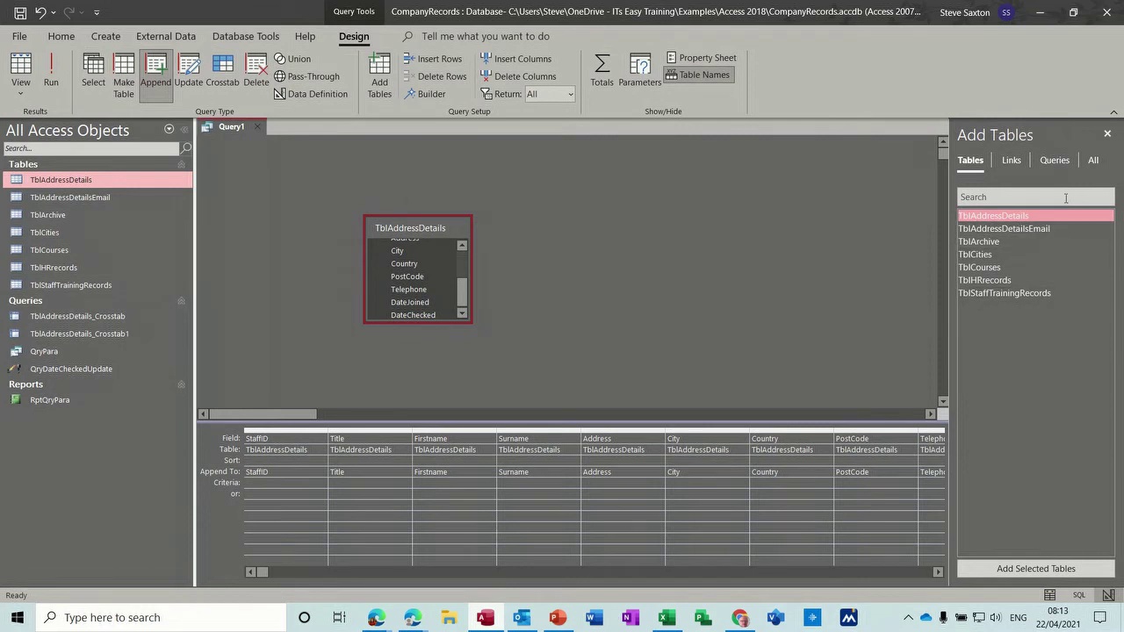
click(1107, 134)
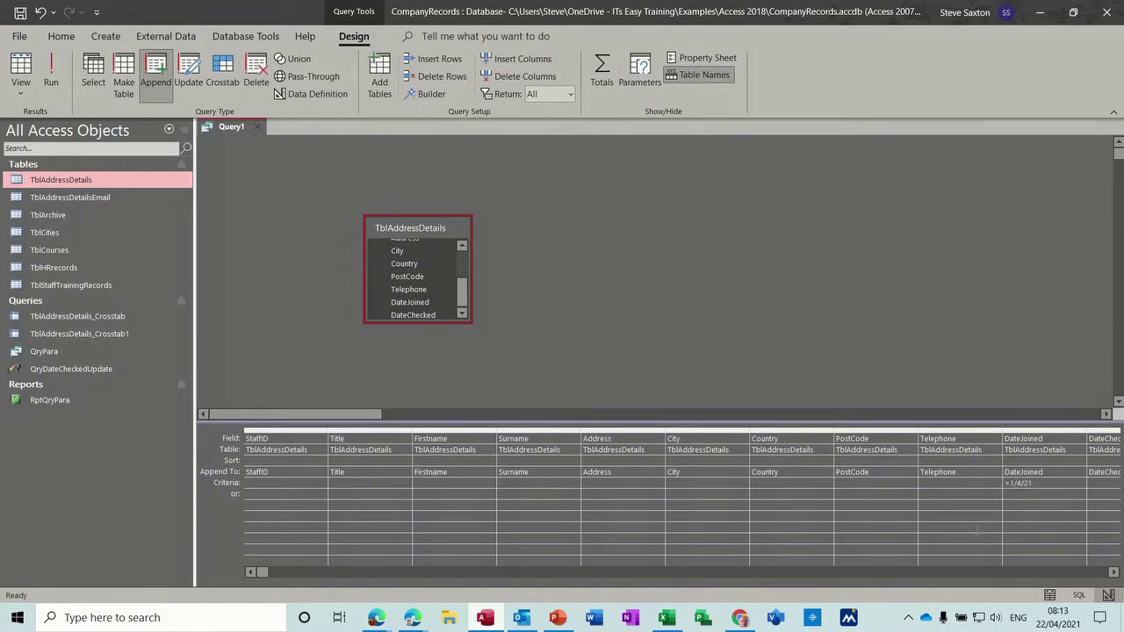
click(956, 503)
click(51, 72)
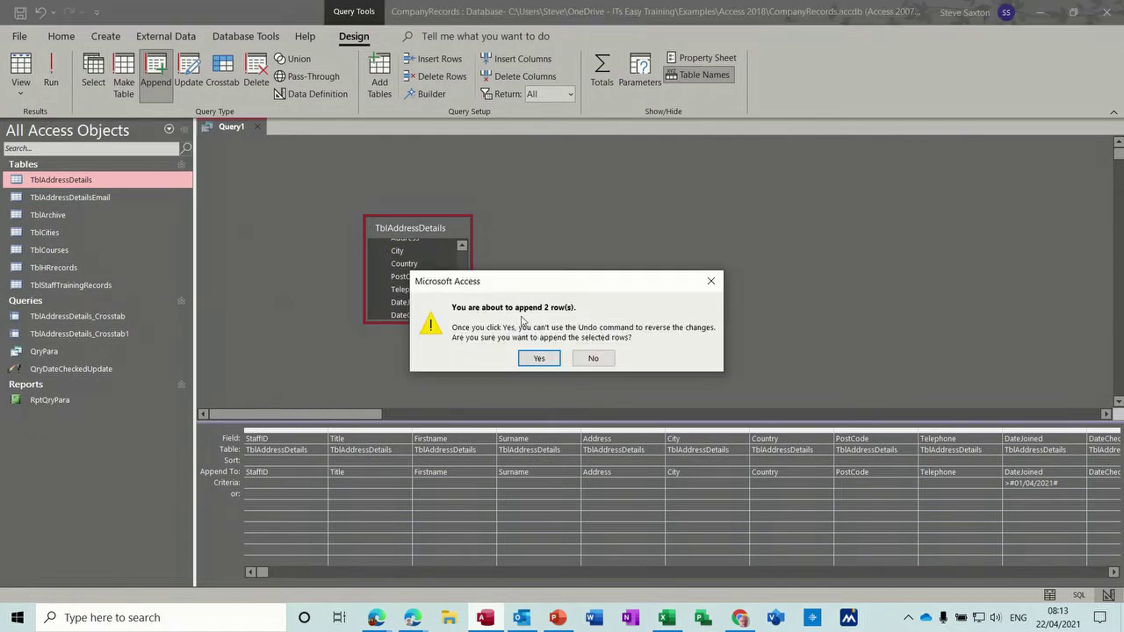
click(538, 358)
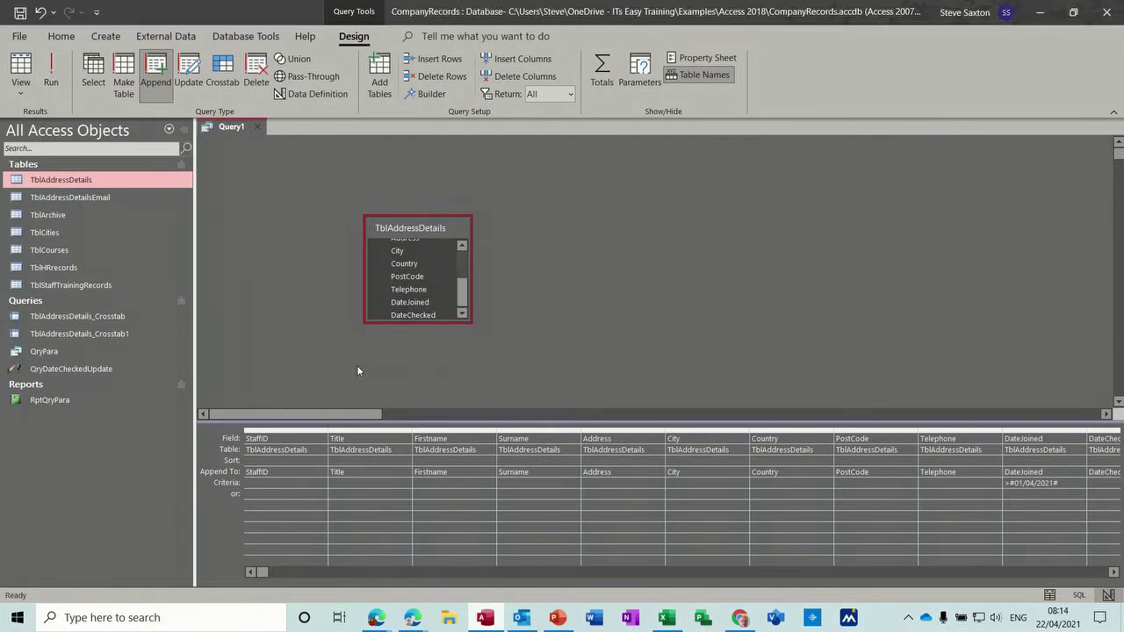
key(ctrl+s)
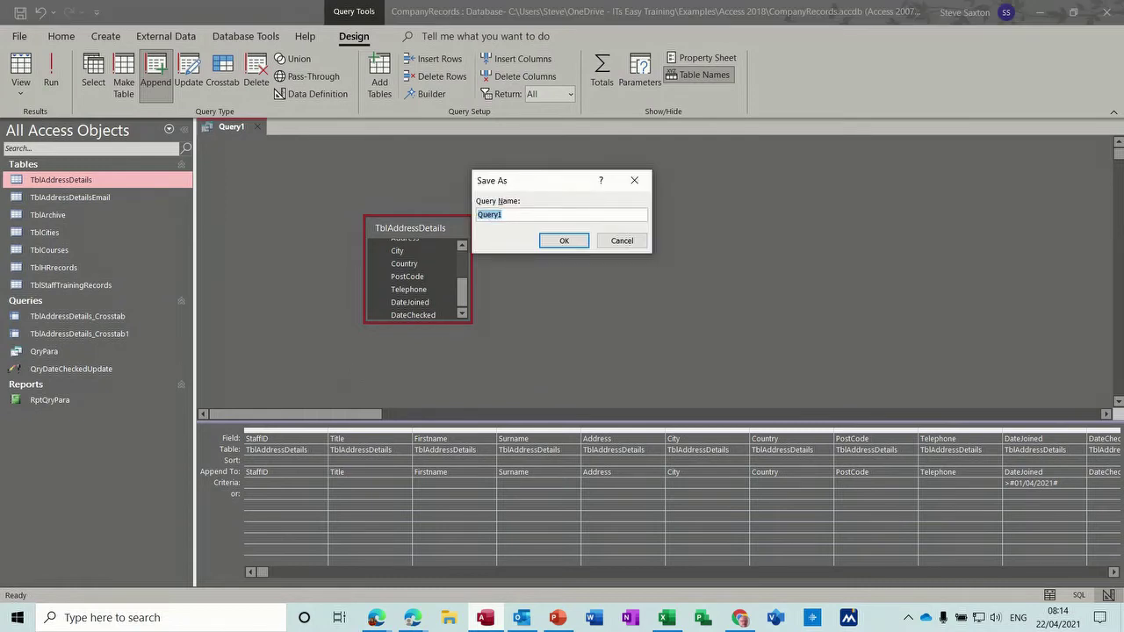
Step: Save the query as QryAppend and clear its fixed DateJoined criterion
text(QryAppend)
click(563, 241)
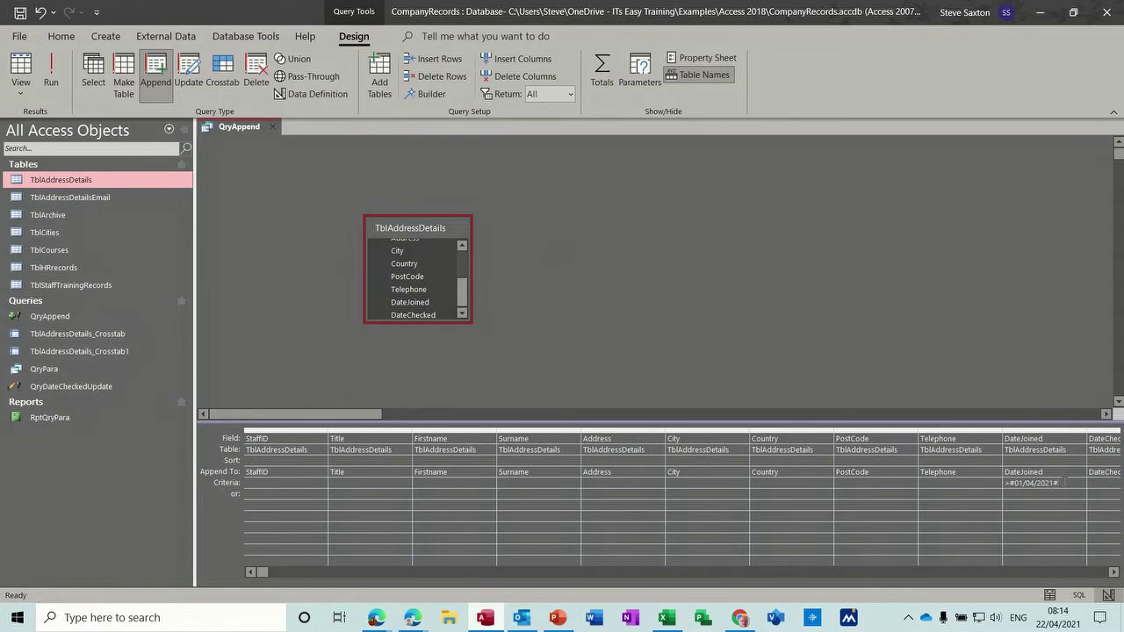
drag(1063, 482, 997, 484)
key(Delete)
Step: Enter [Enter date] as the DateJoined parameter, fixing the bracket error, and close the design
text([Enter date))
click(949, 507)
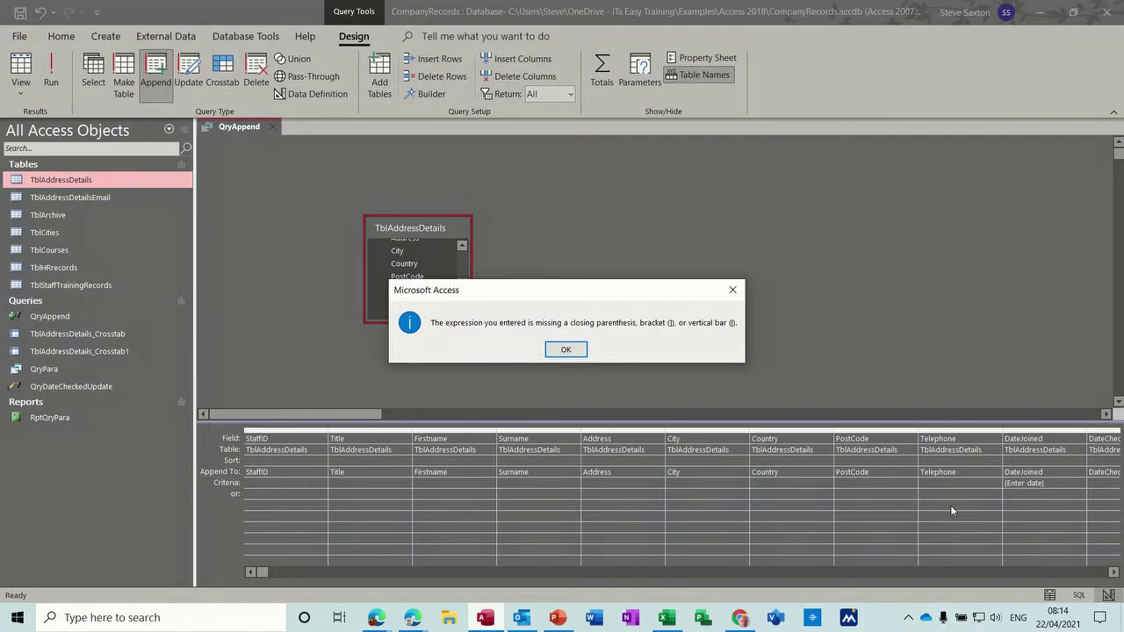
click(567, 350)
click(1051, 484)
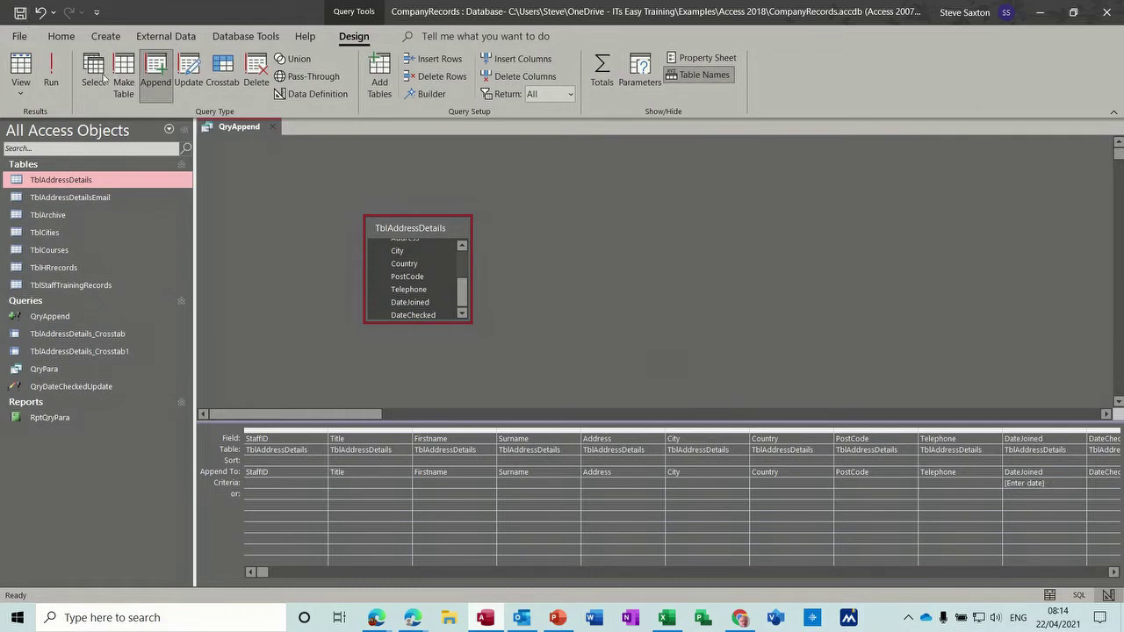
key(ctrl+w)
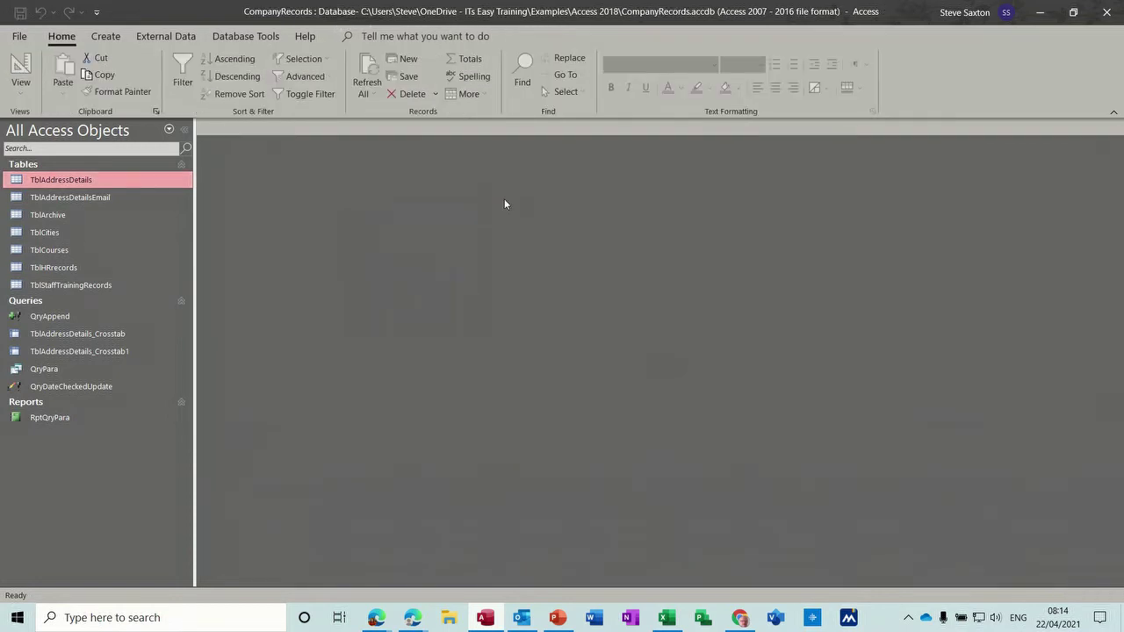
double_click(119, 216)
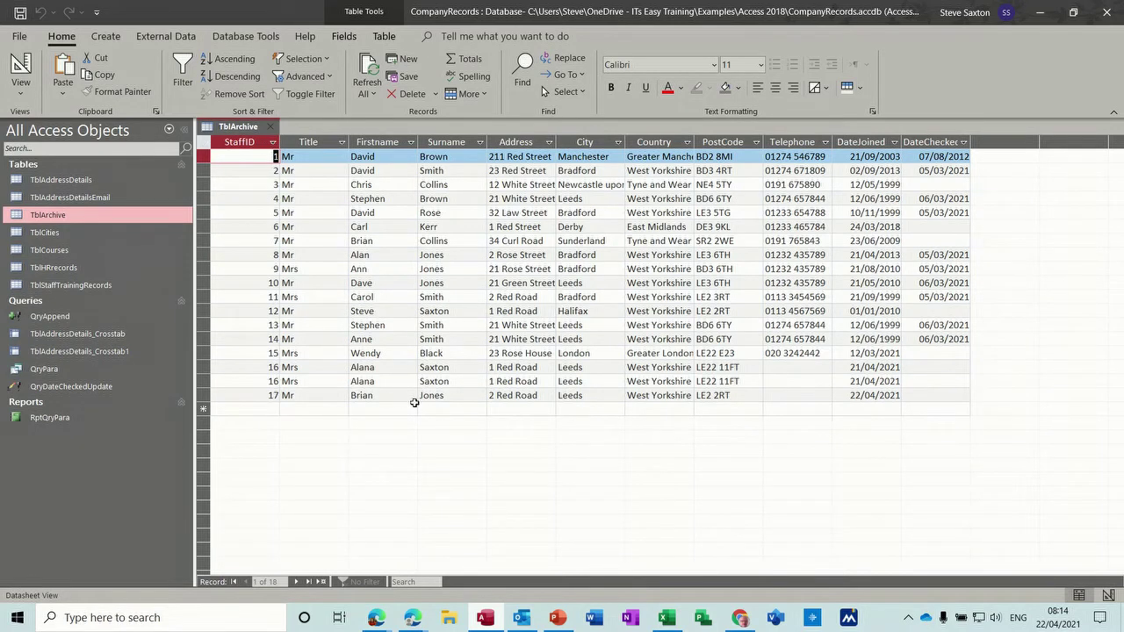
click(273, 128)
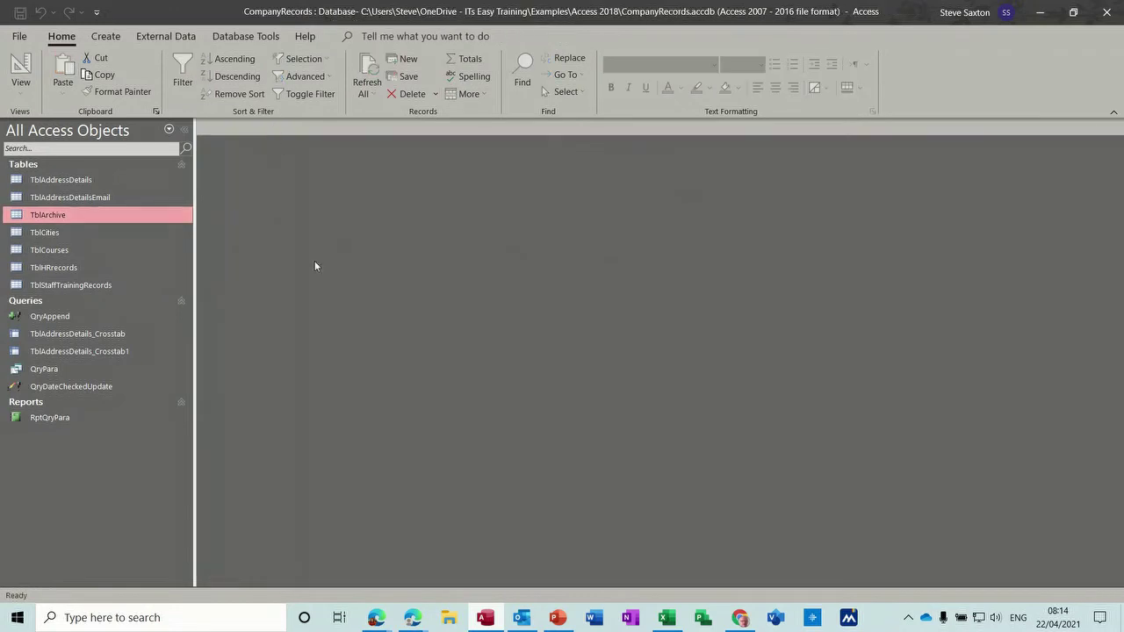
double_click(86, 179)
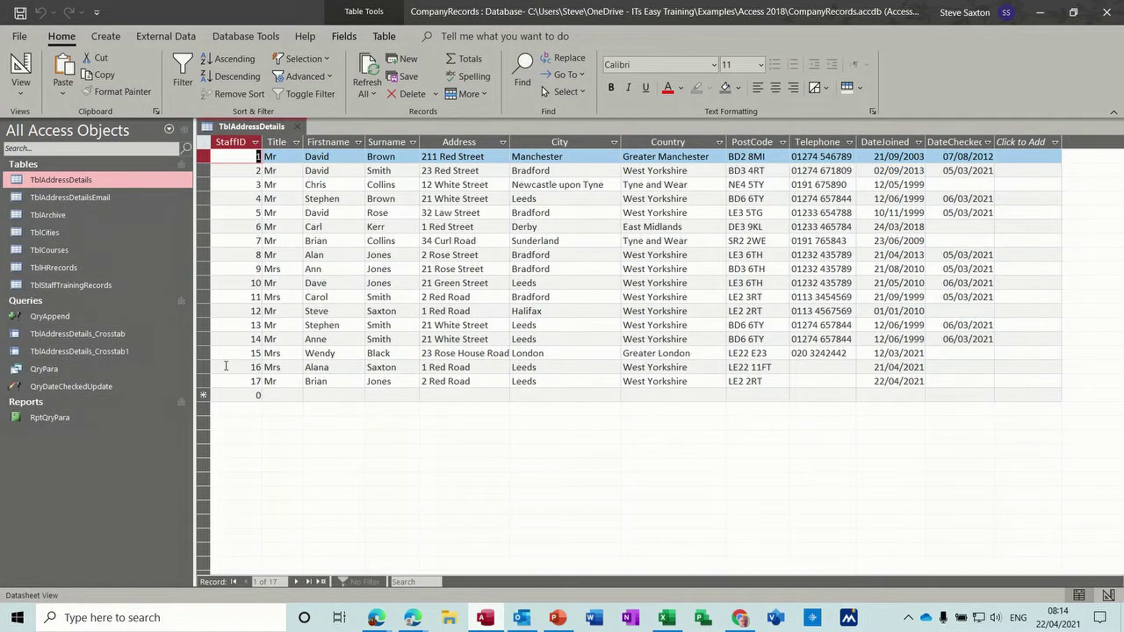
drag(204, 368, 207, 379)
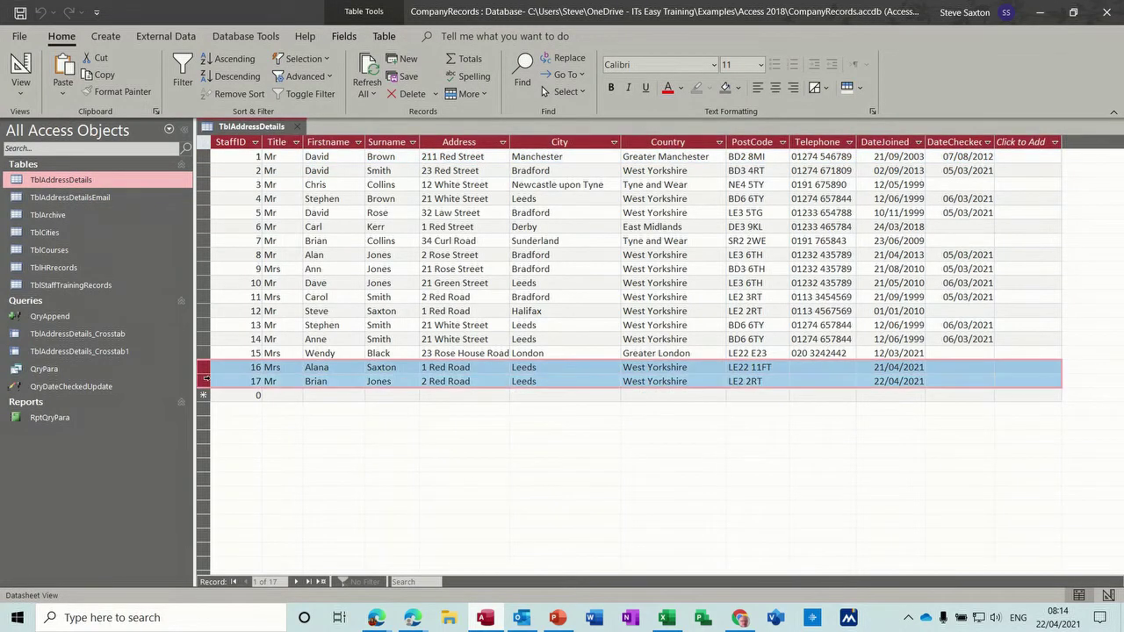
click(297, 128)
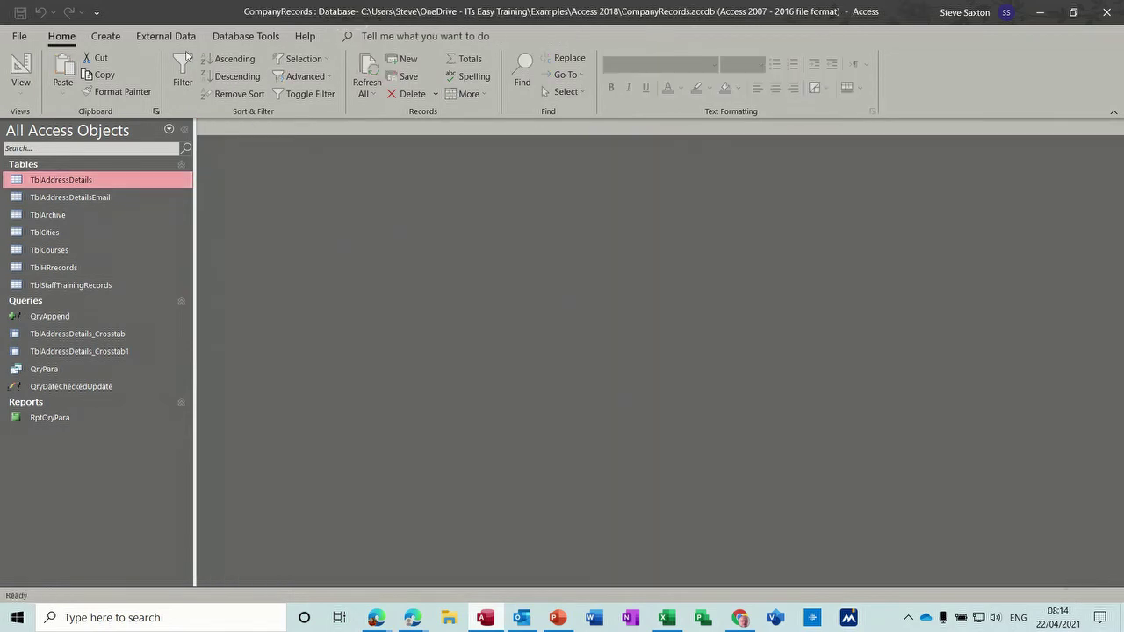
Step: Start a delete query and place all TblAddressDetails fields in its grid
click(105, 36)
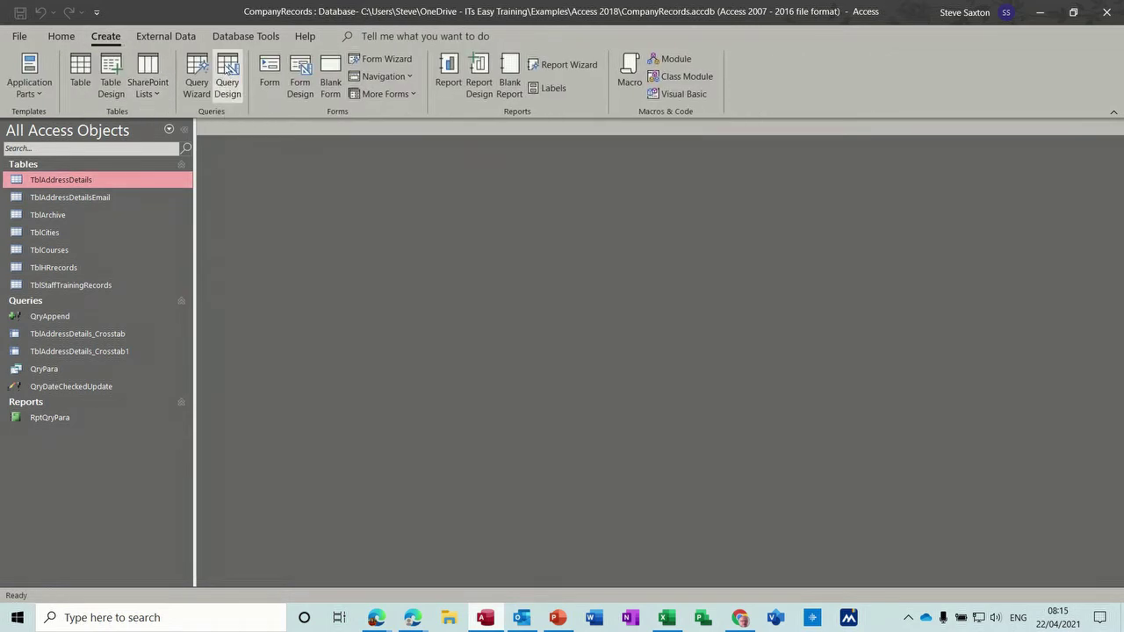
click(227, 75)
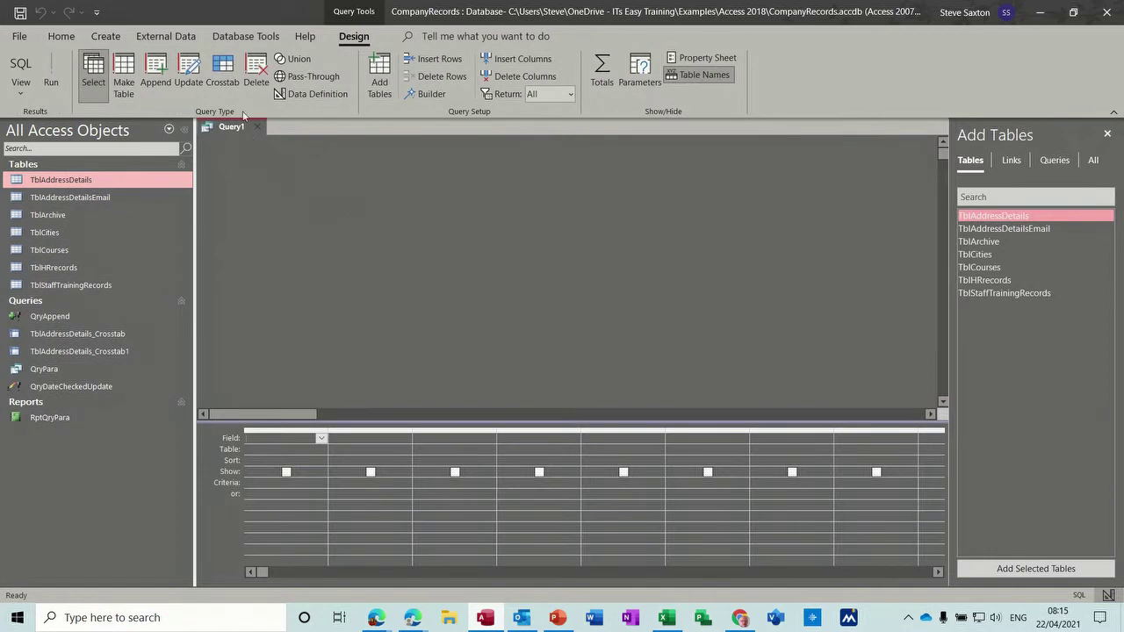
click(256, 75)
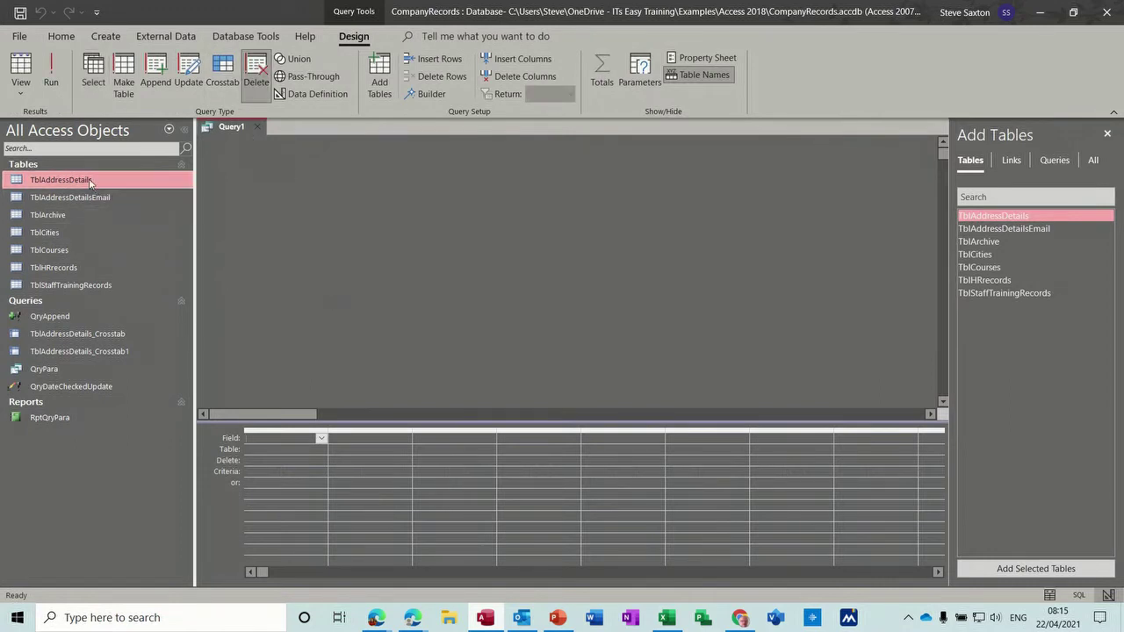
drag(89, 179, 378, 236)
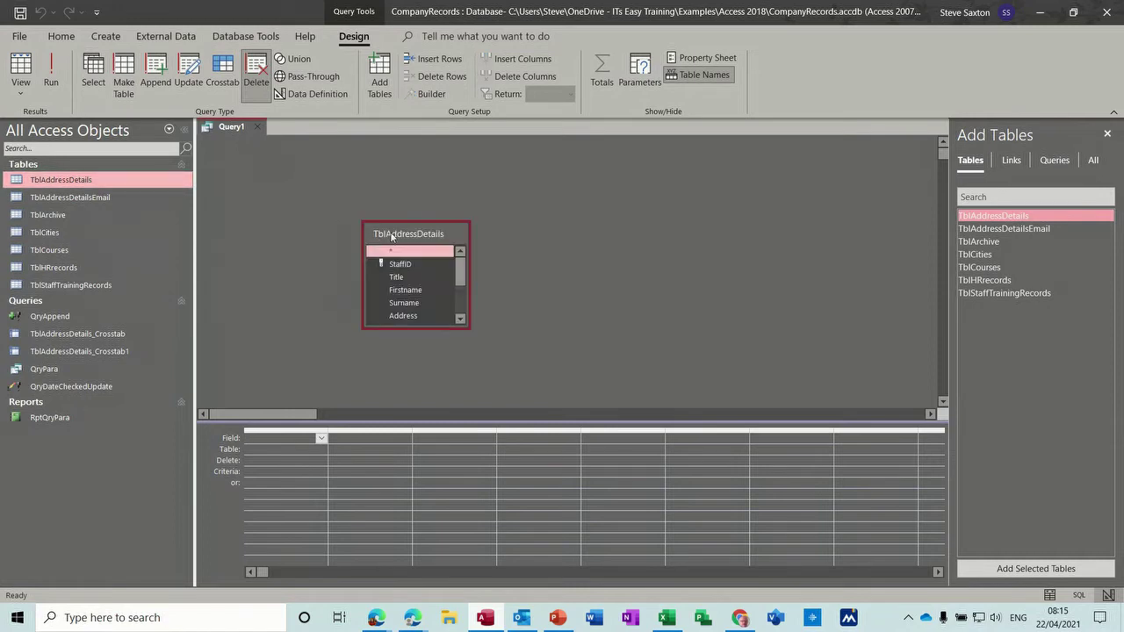
double_click(392, 236)
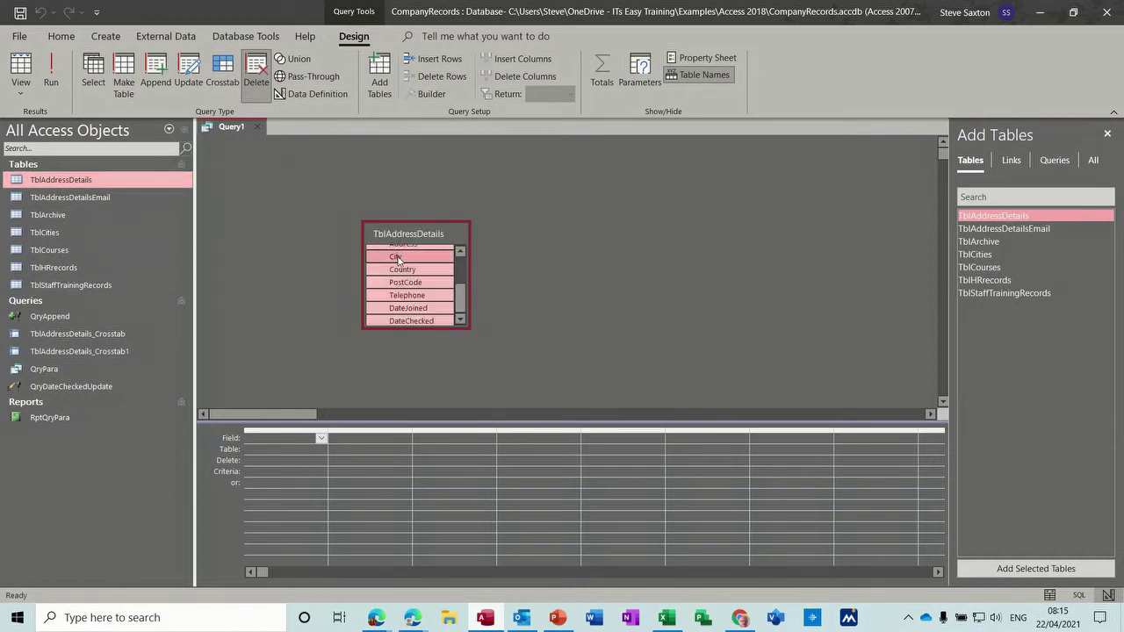
drag(397, 259, 326, 449)
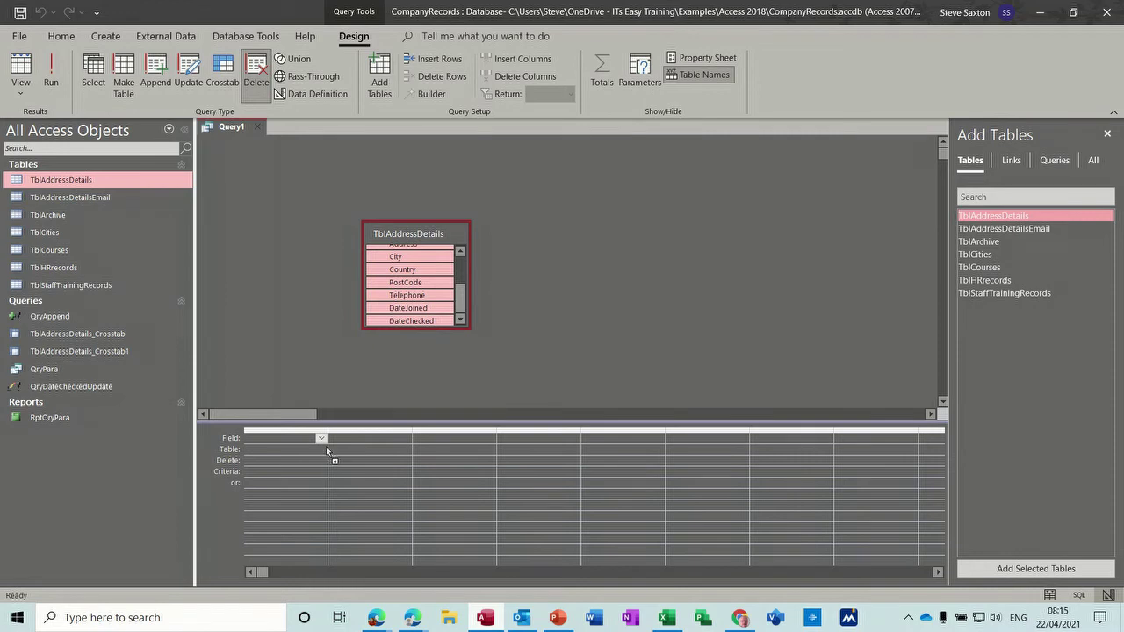
drag(292, 488, 293, 488)
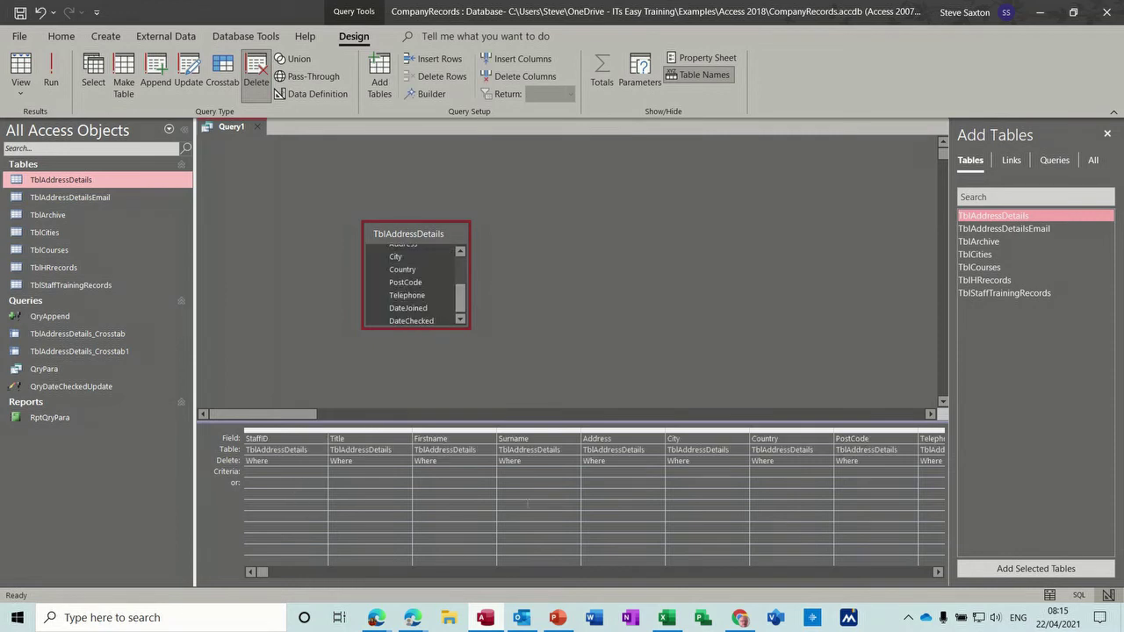
Step: Set DateJoined to >#01/04/2021#, run it deleting 2 rows, and confirm 15 records remain
click(939, 571)
click(938, 571)
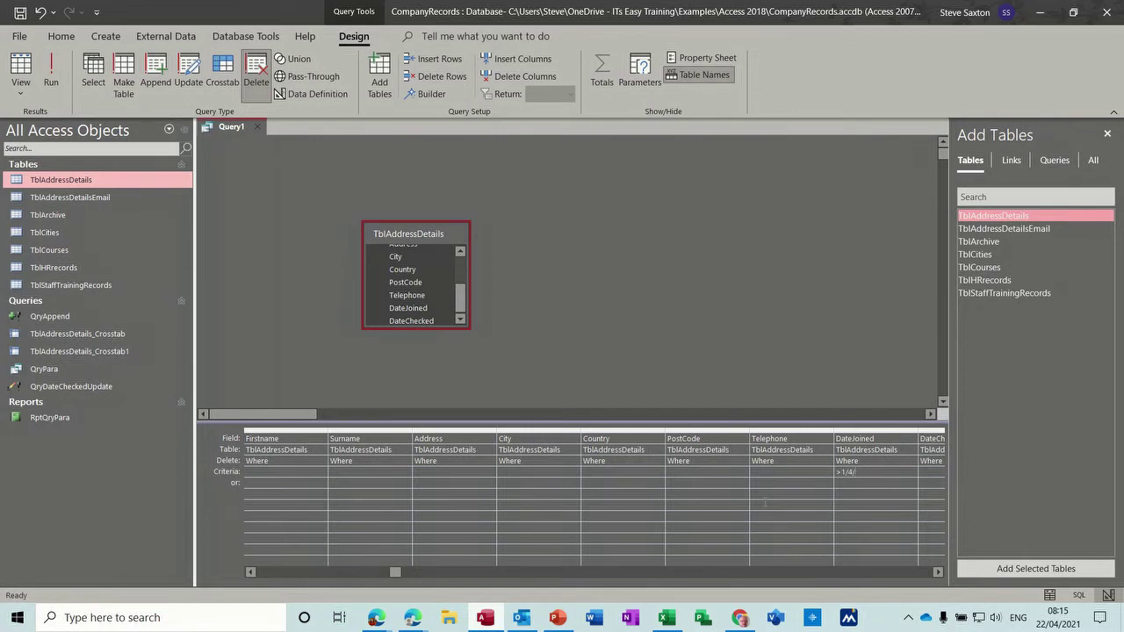
click(629, 482)
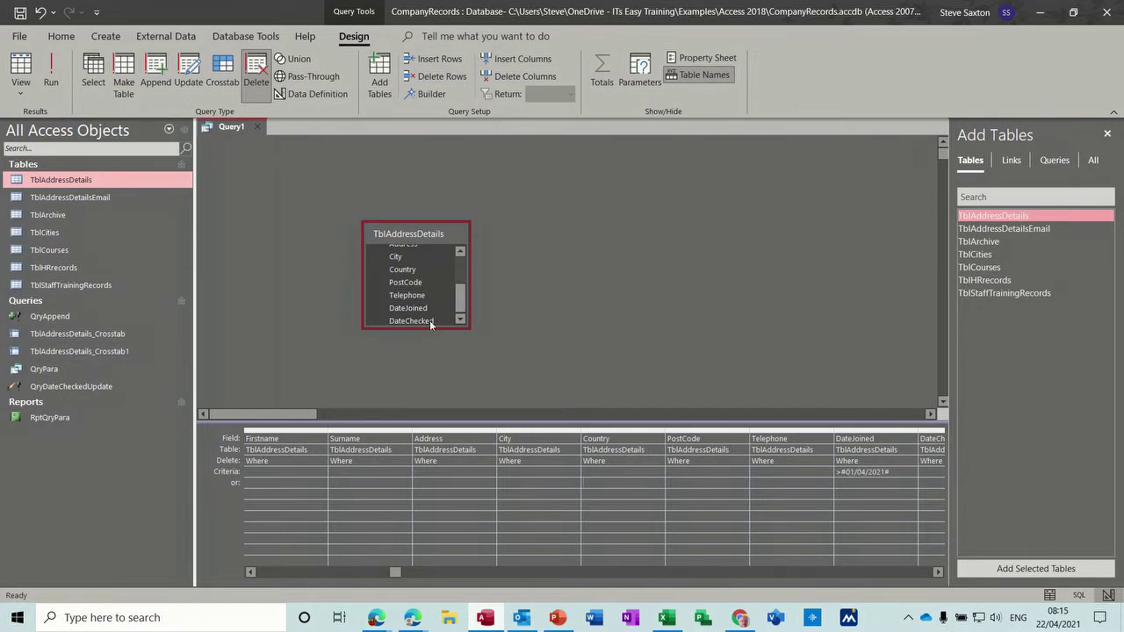
click(52, 69)
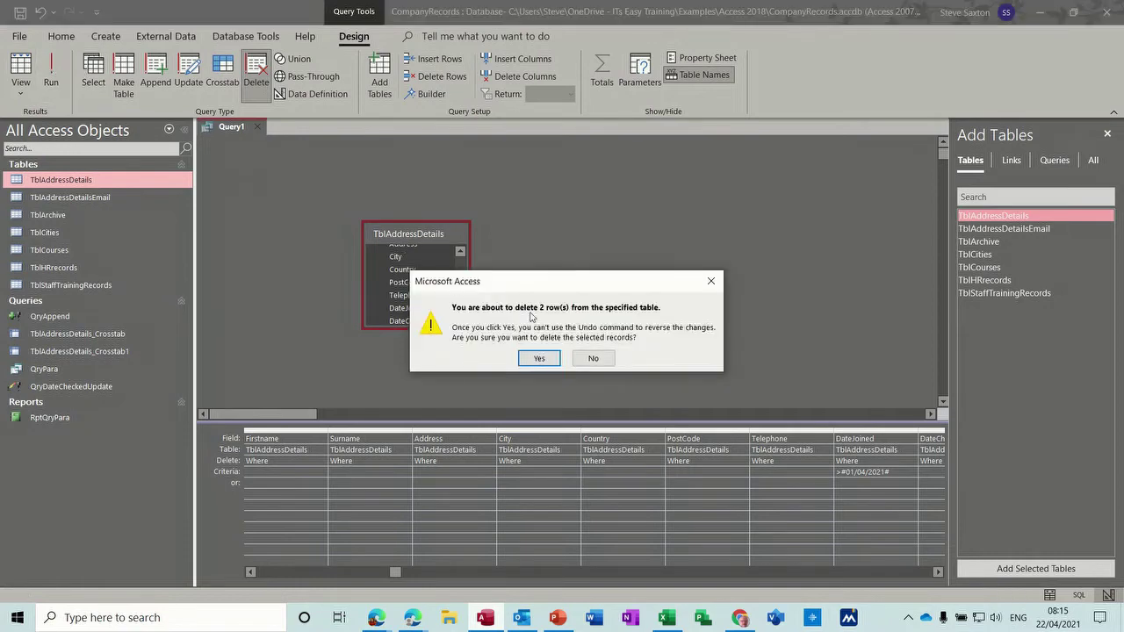
click(539, 358)
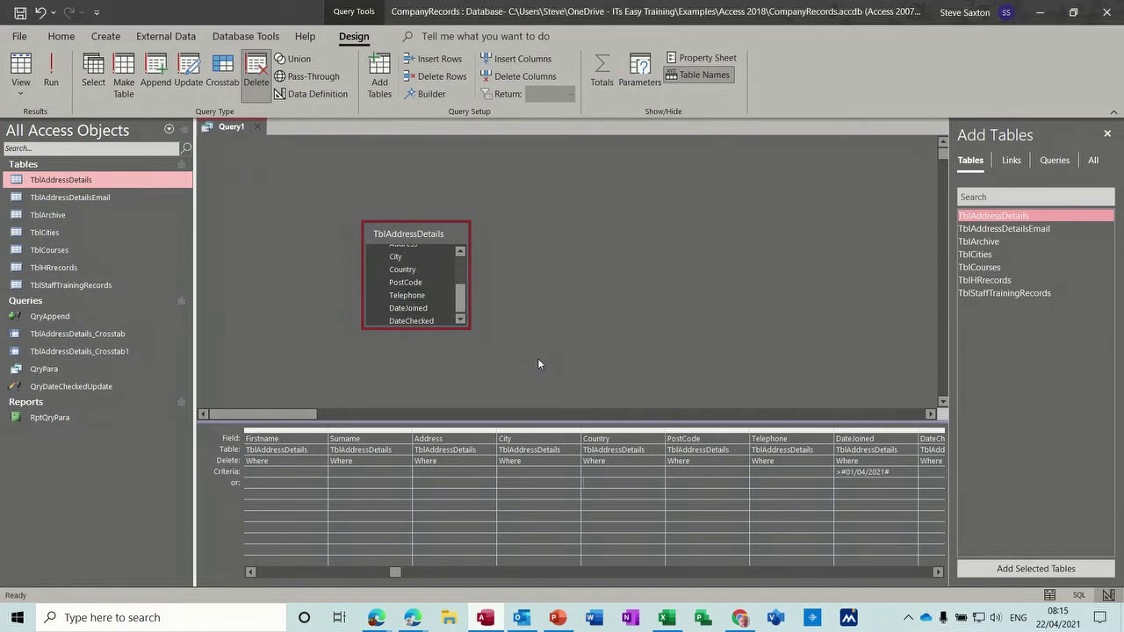
double_click(79, 181)
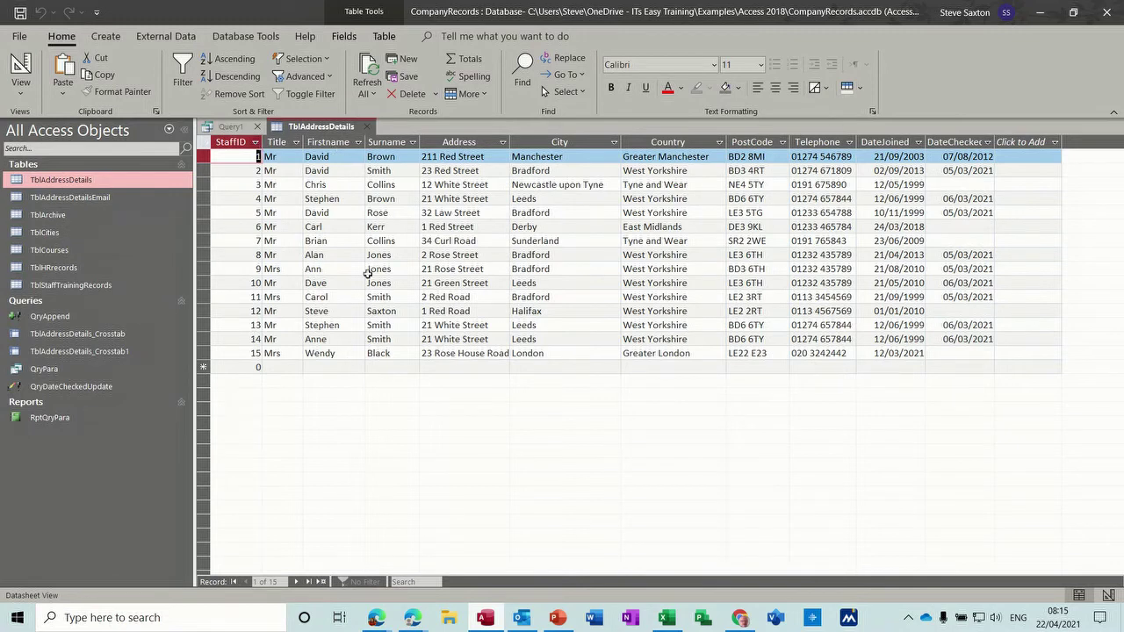
click(370, 128)
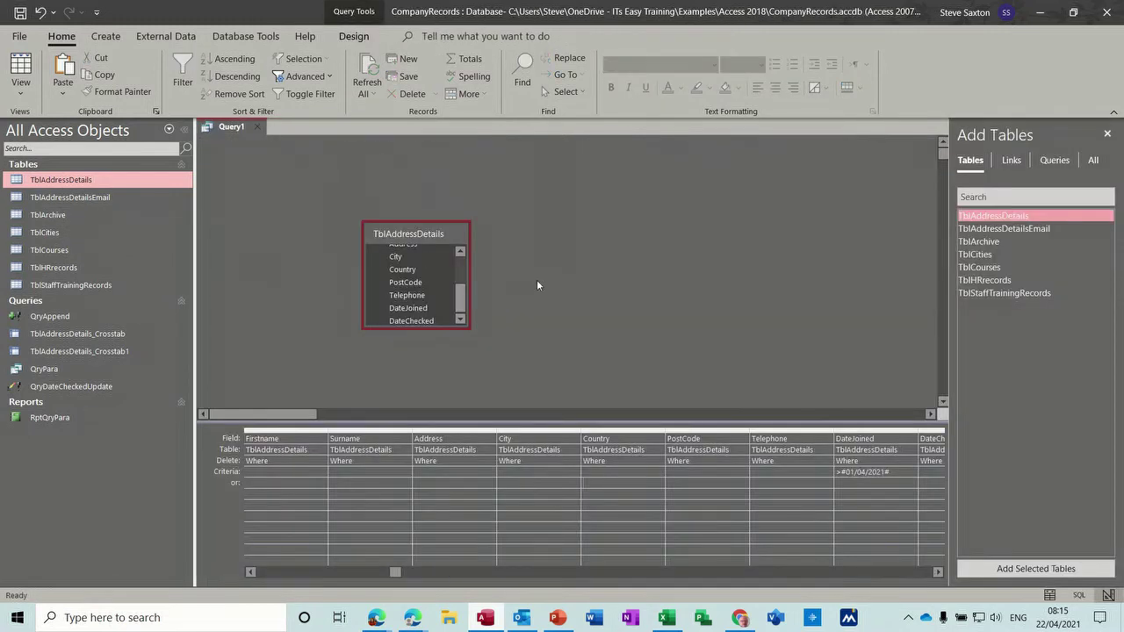
Step: Save the delete query as QryDelete, clear its fixed DateJoined date, and close the design
key(ctrl+s)
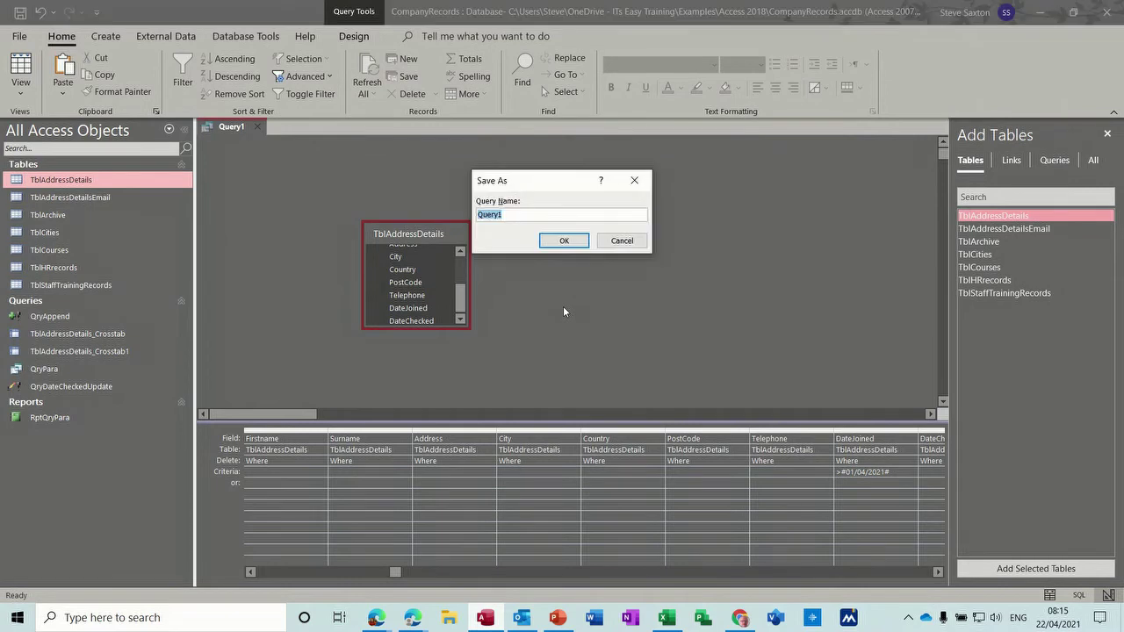
text(QryDelete)
click(564, 242)
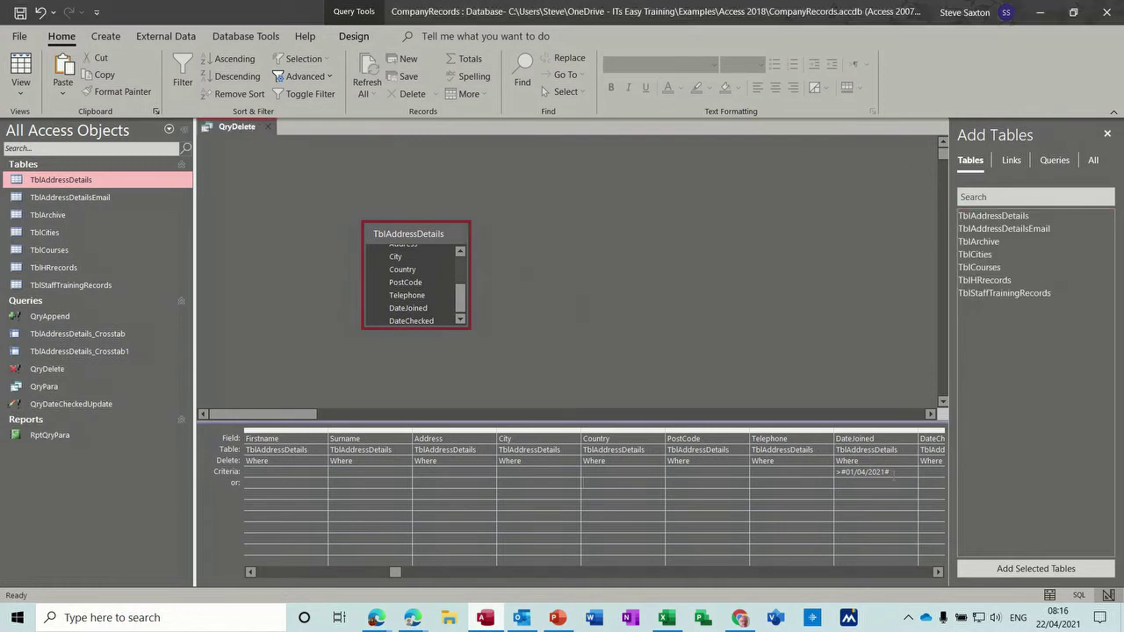
click(819, 473)
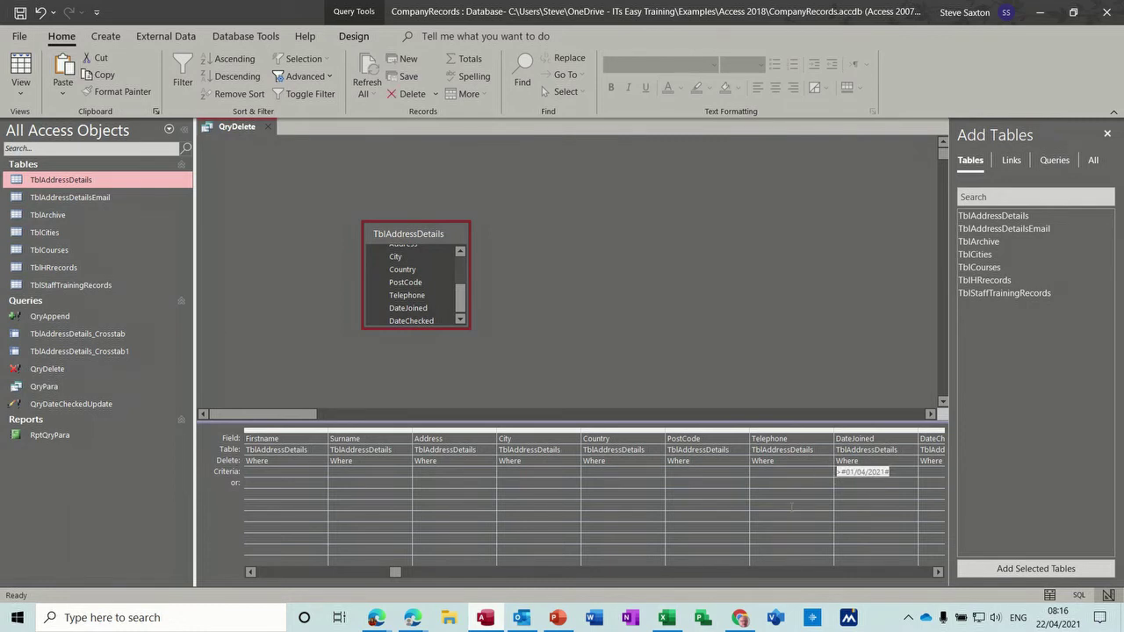
key(Delete)
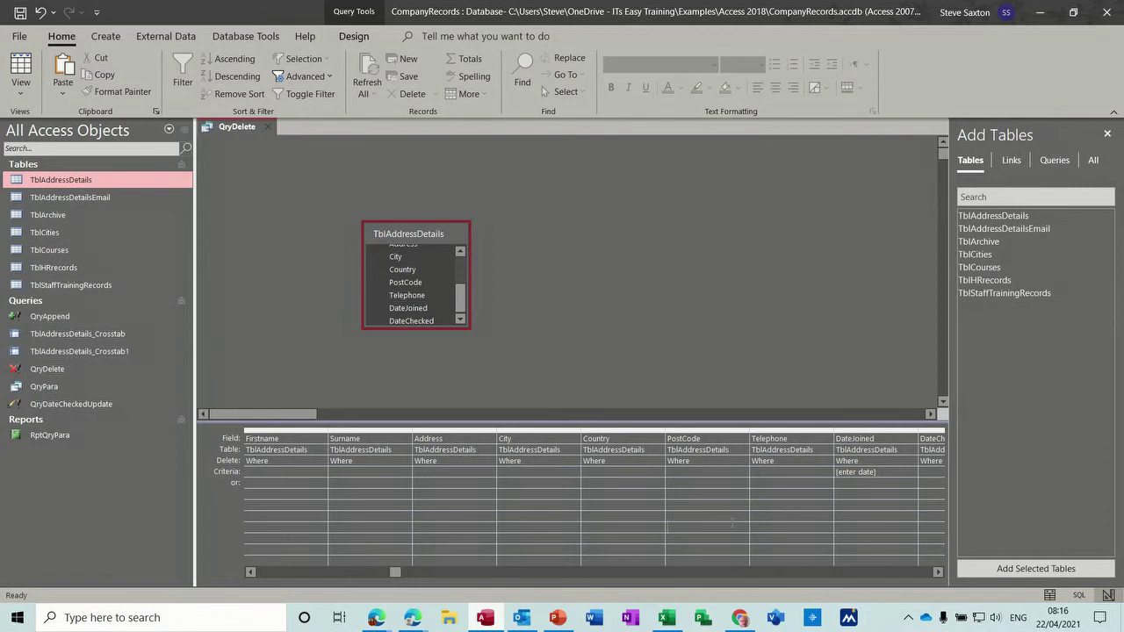
key(ctrl+w)
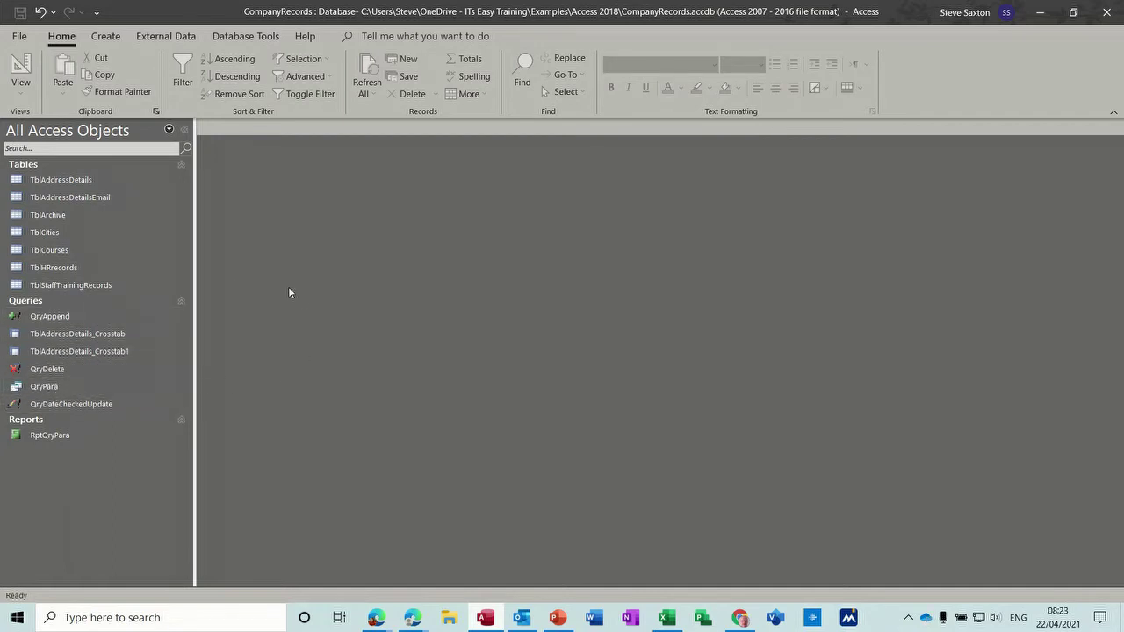
double_click(78, 182)
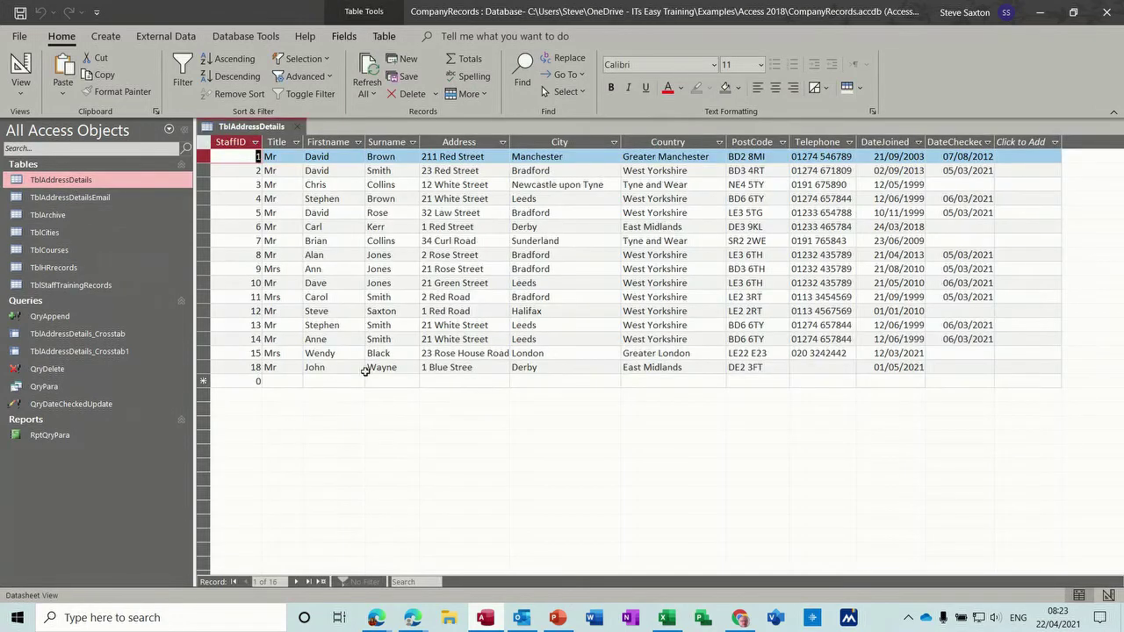
click(205, 367)
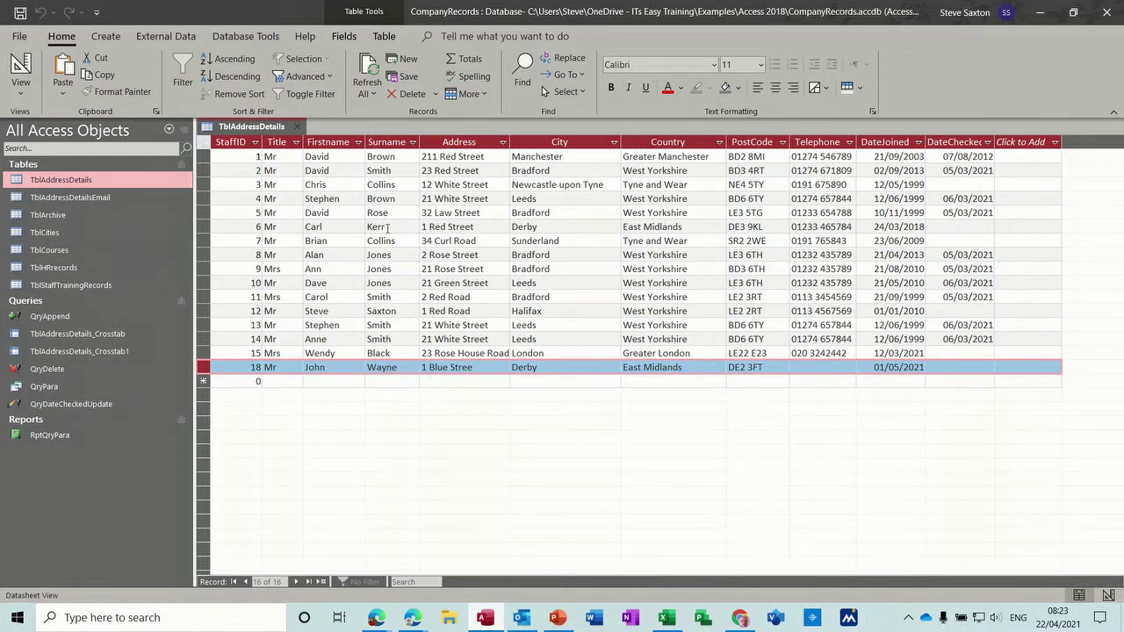
click(297, 127)
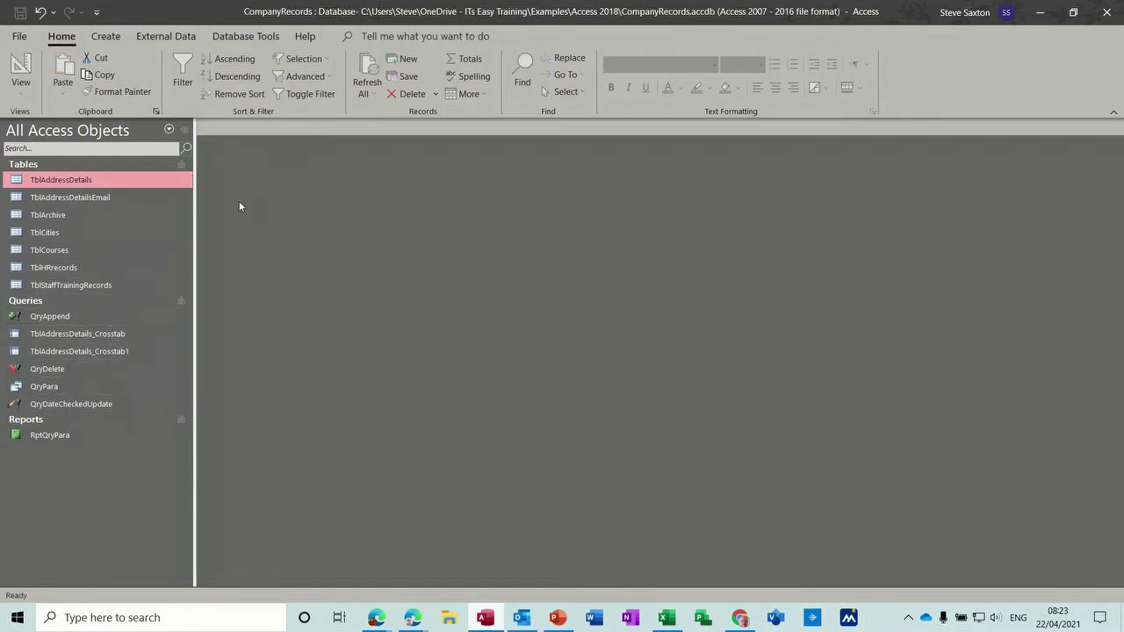
Step: Start a new macro with an OpenQuery action that runs QryAppend
click(105, 36)
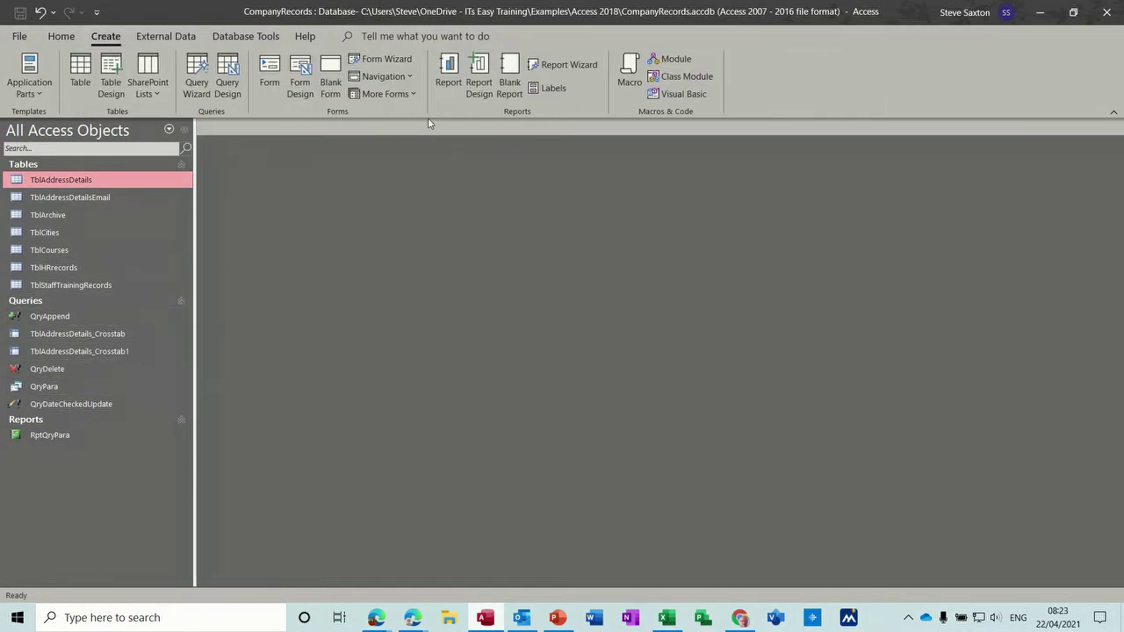
click(629, 79)
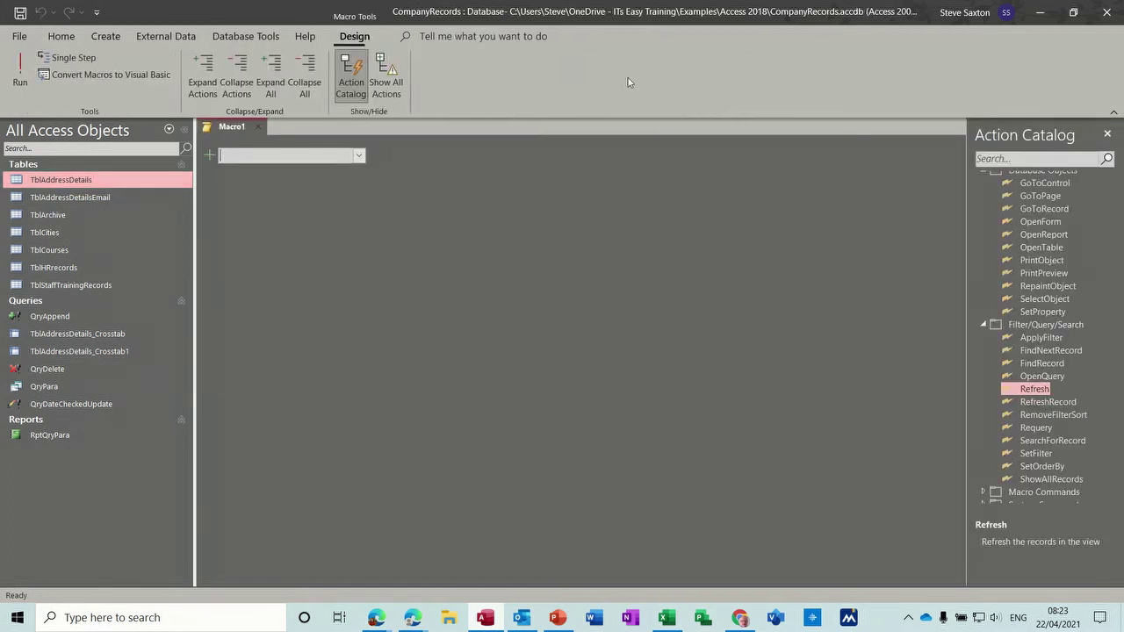
click(358, 156)
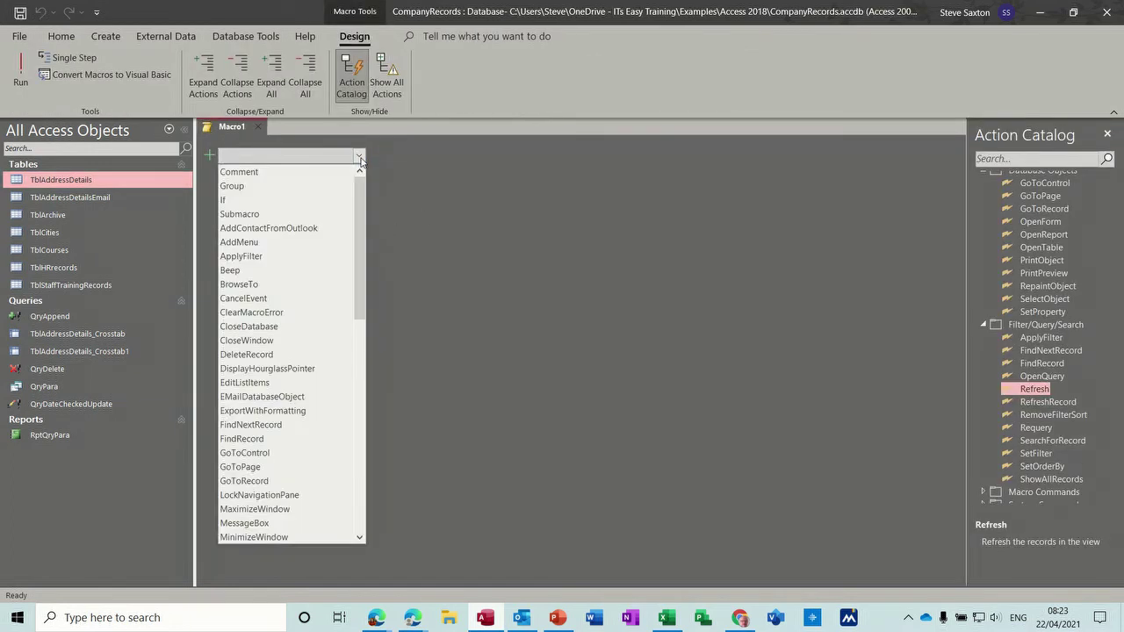
text(or)
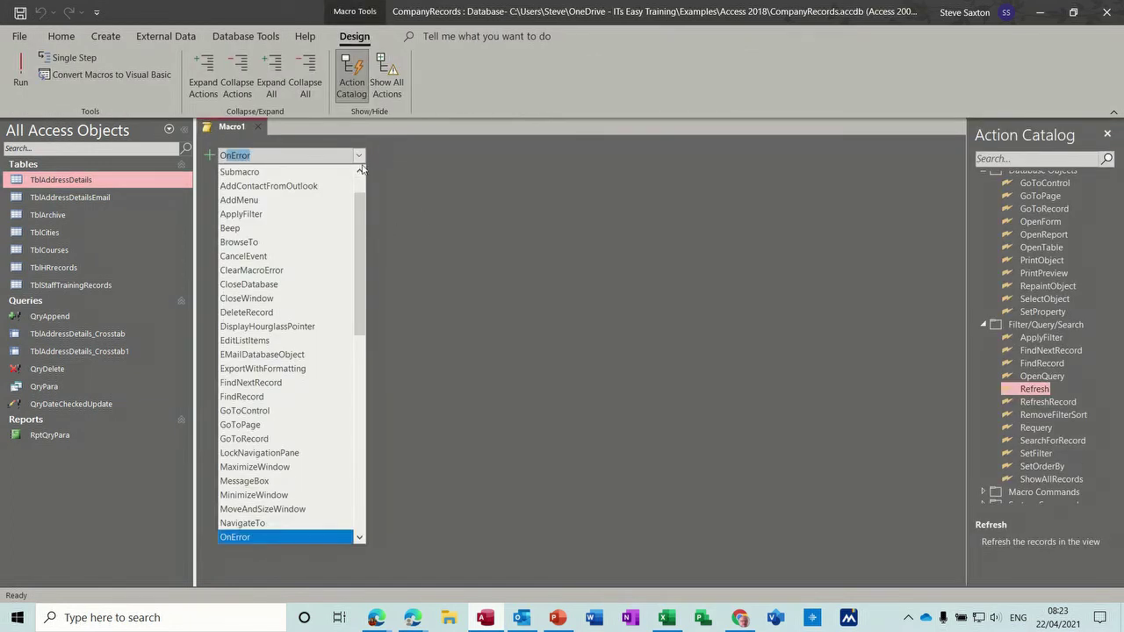
drag(363, 220, 363, 251)
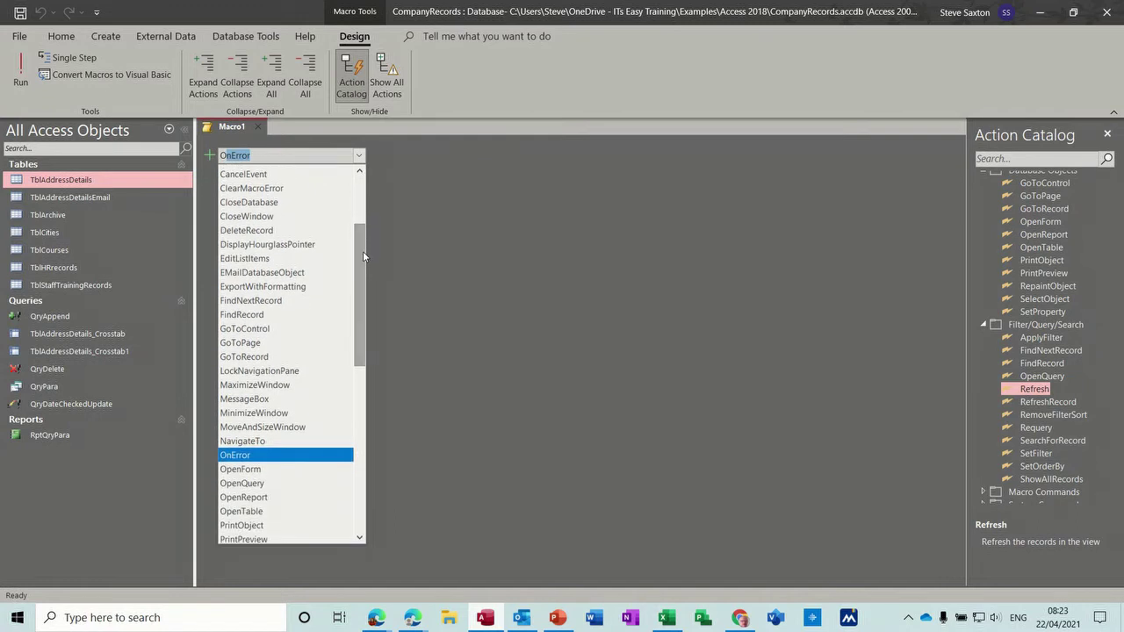
click(275, 482)
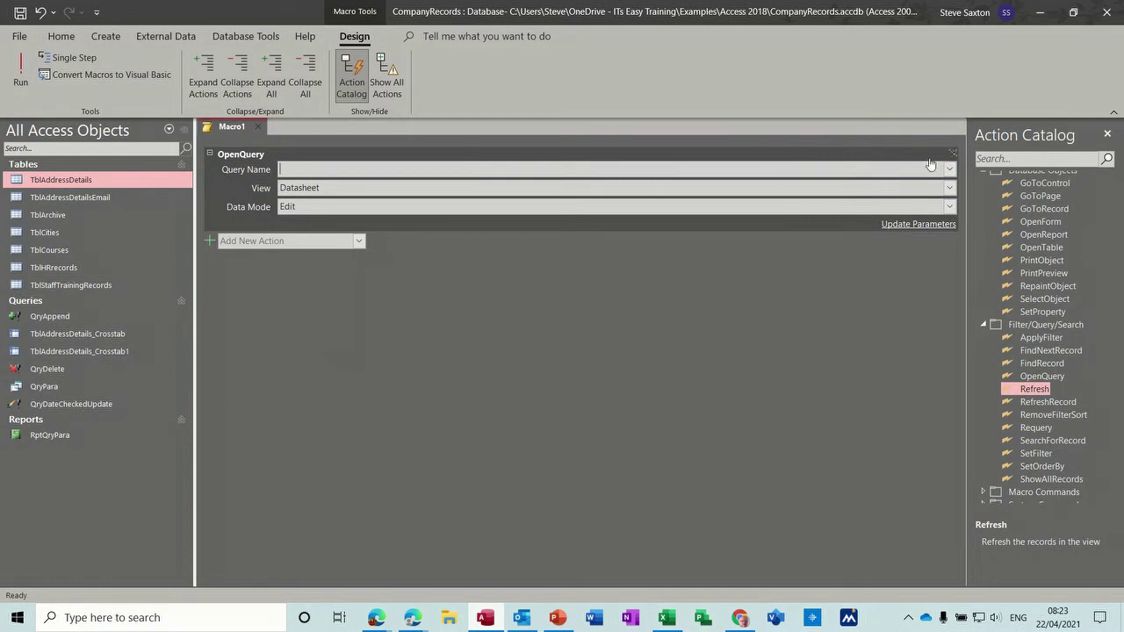
click(949, 170)
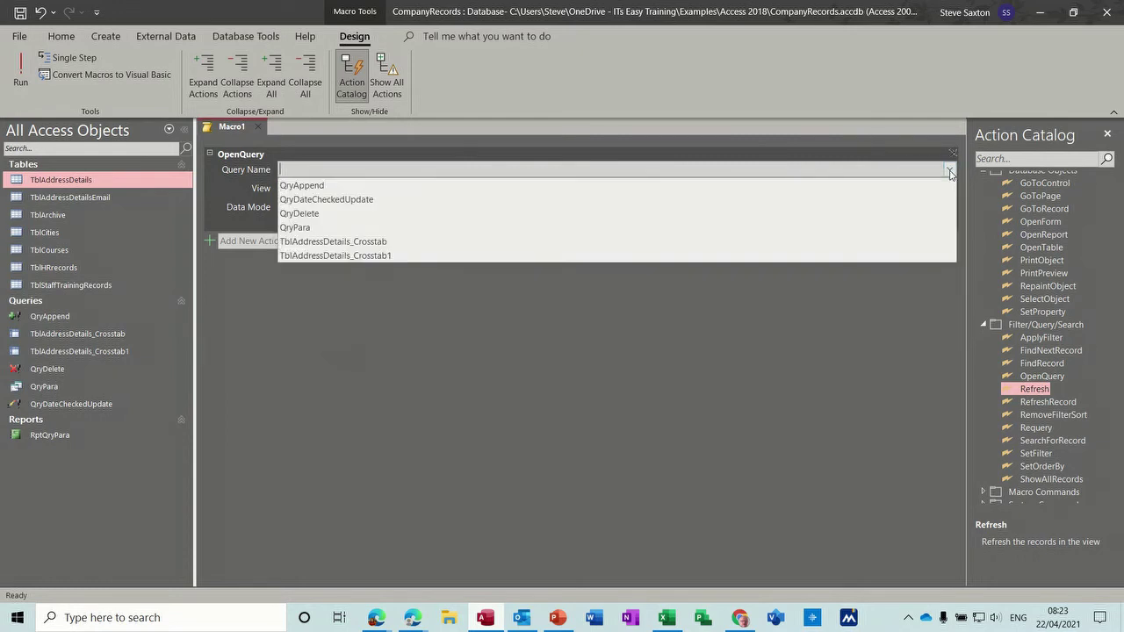
click(598, 185)
Step: Add a second OpenQuery action that runs QryDelete
click(359, 242)
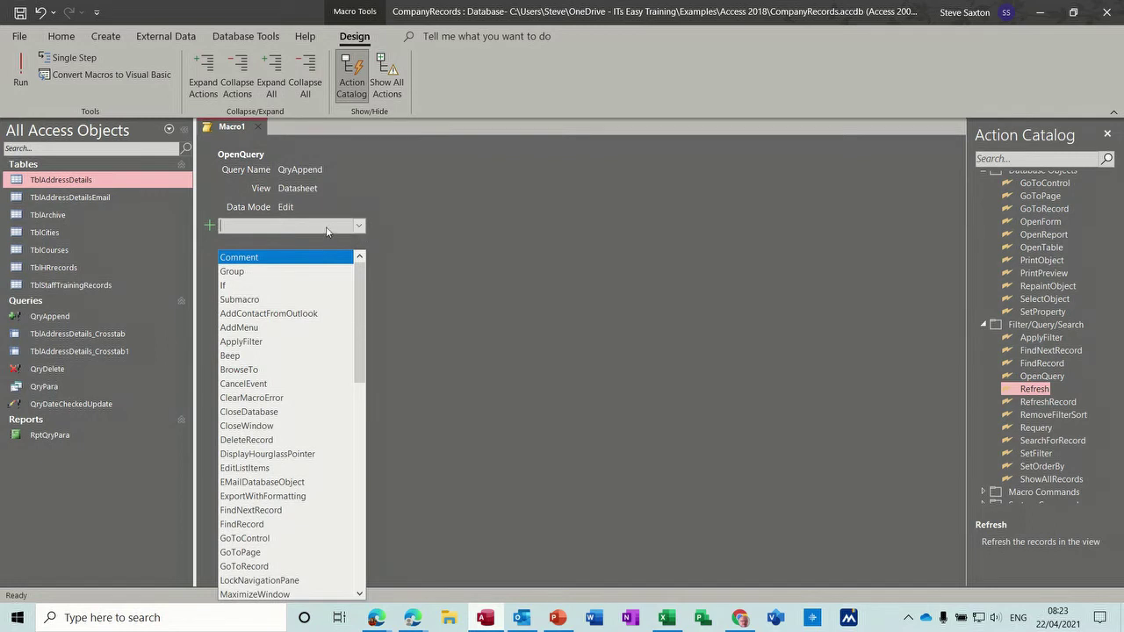
click(563, 266)
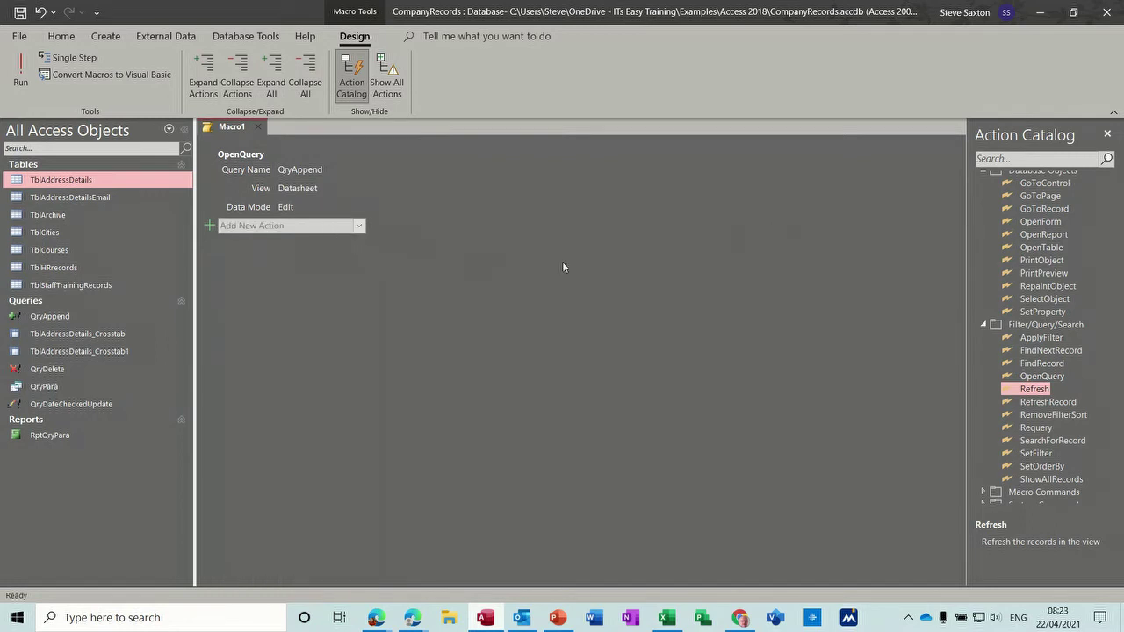
click(359, 226)
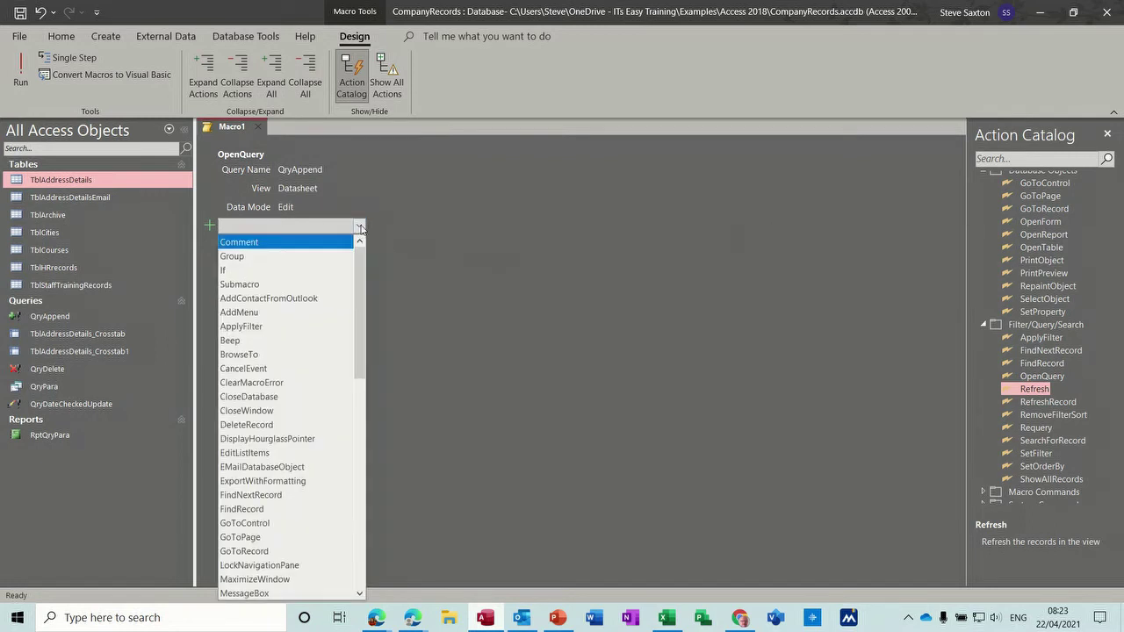
text(OnError)
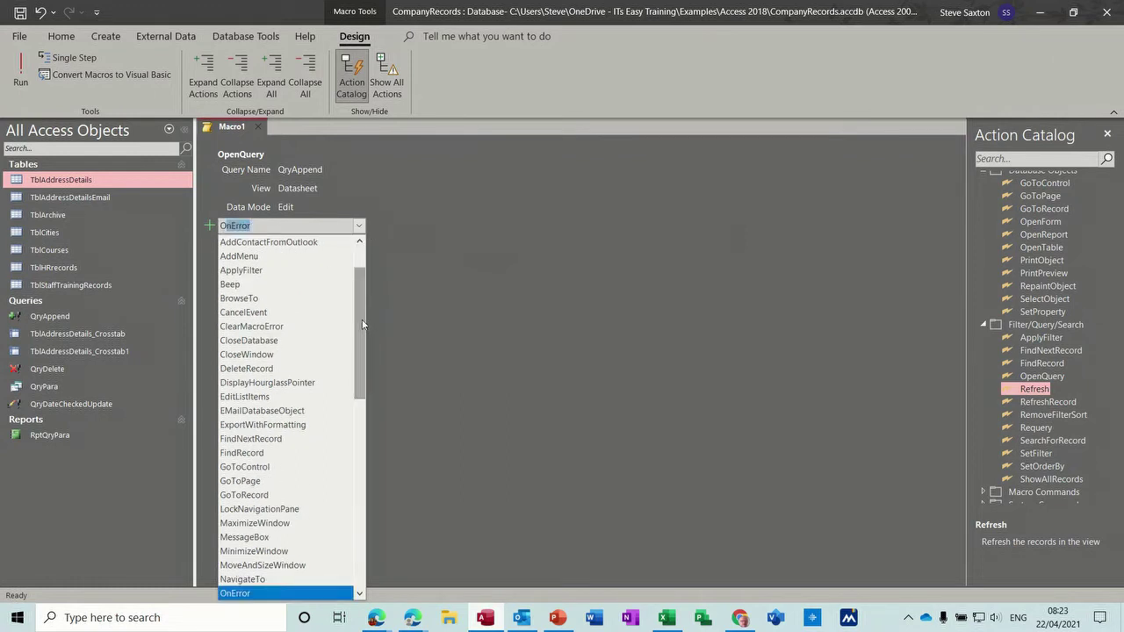
drag(359, 319, 362, 359)
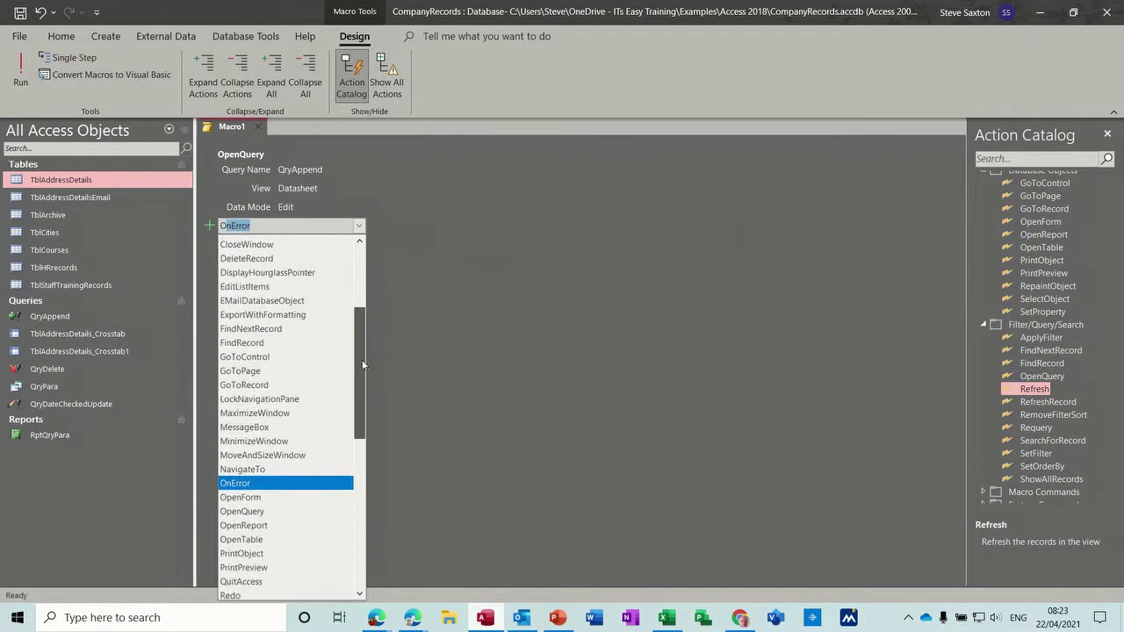
click(257, 512)
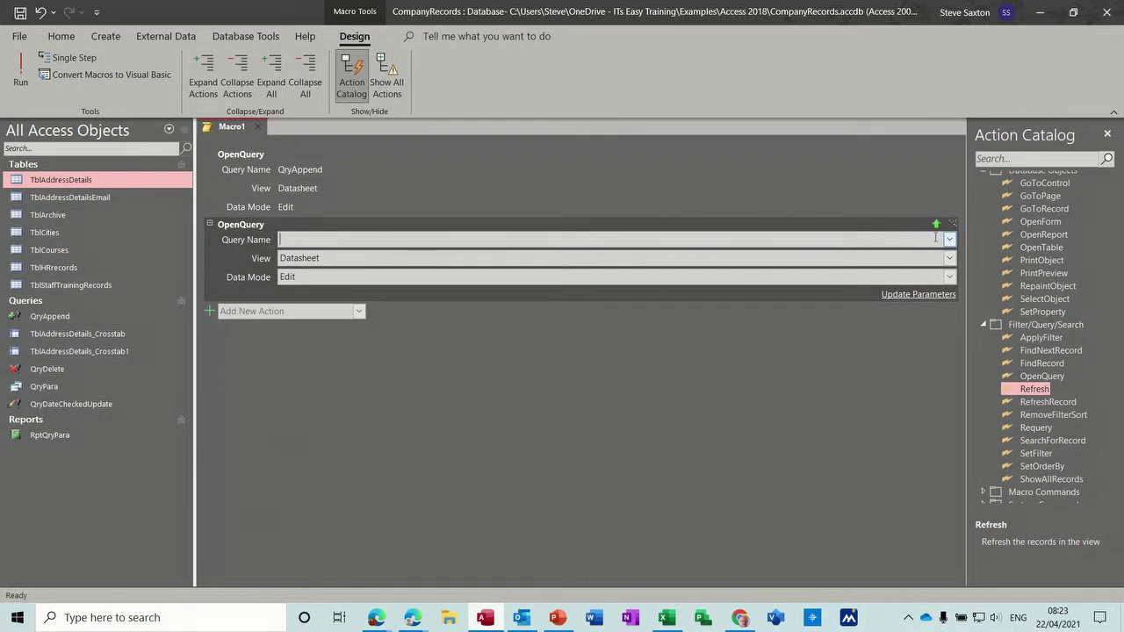
click(948, 241)
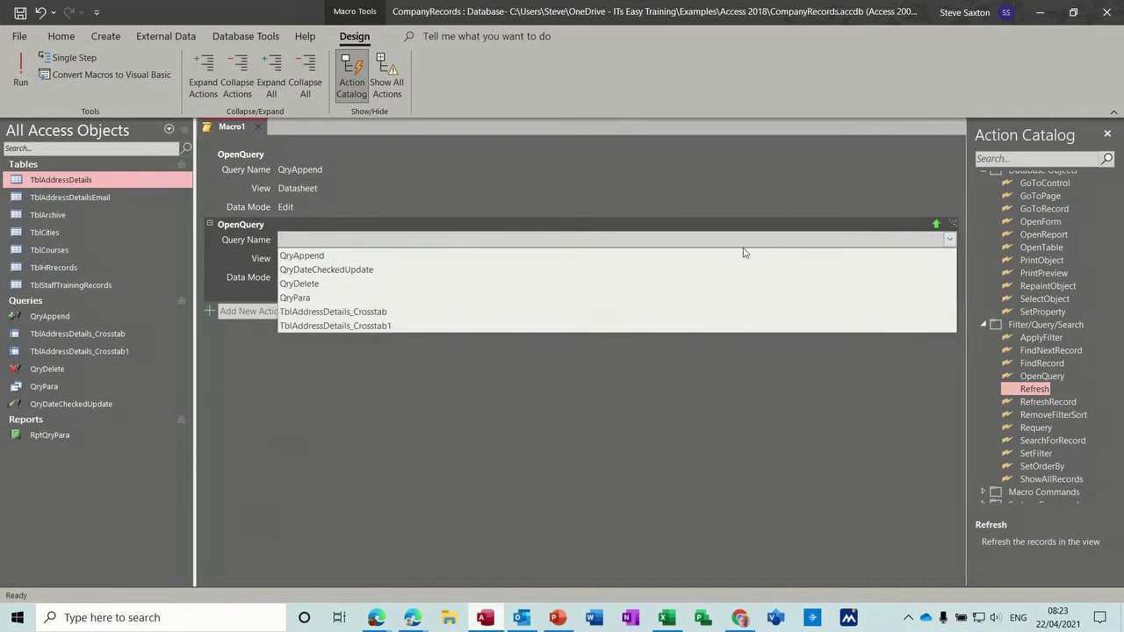
click(678, 284)
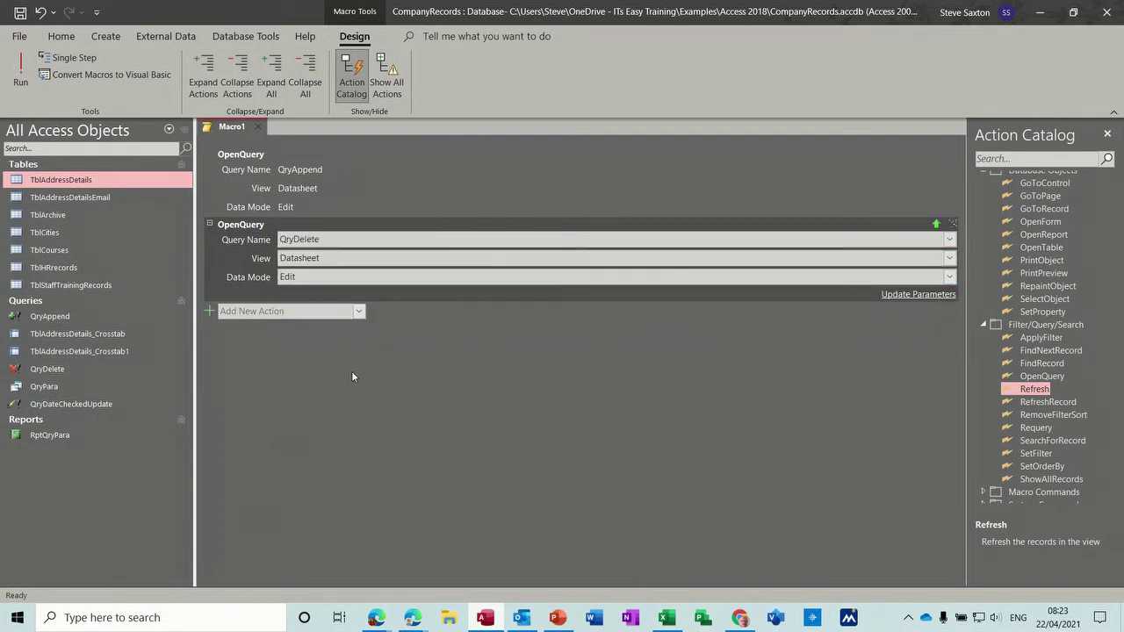
Step: Save the macro as McrArchive and close it
click(19, 12)
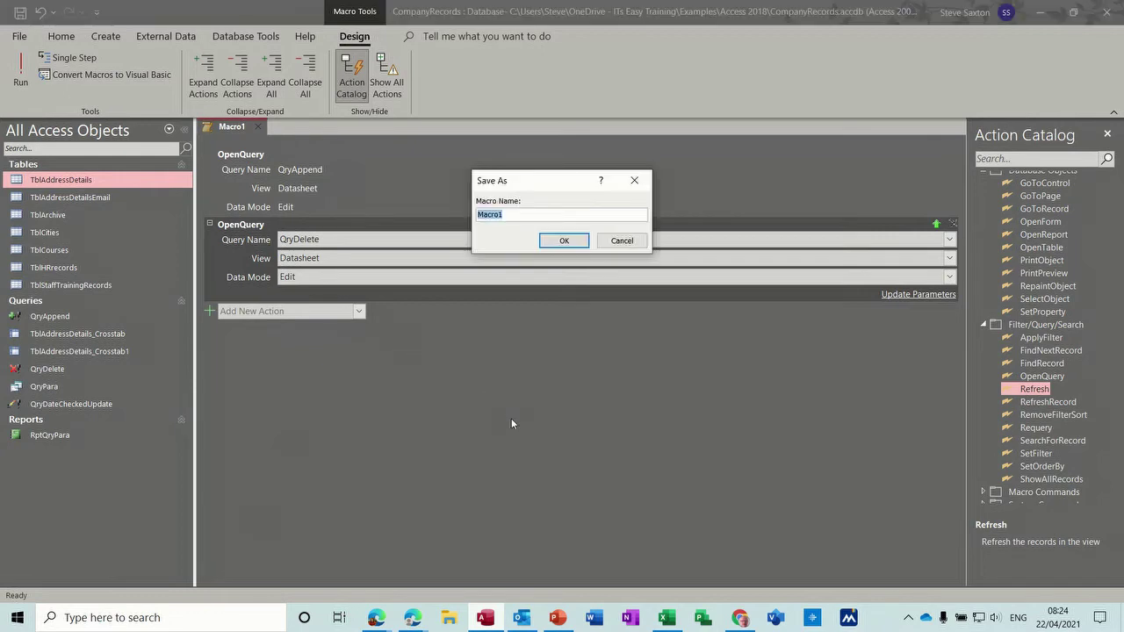
text(McrArchive)
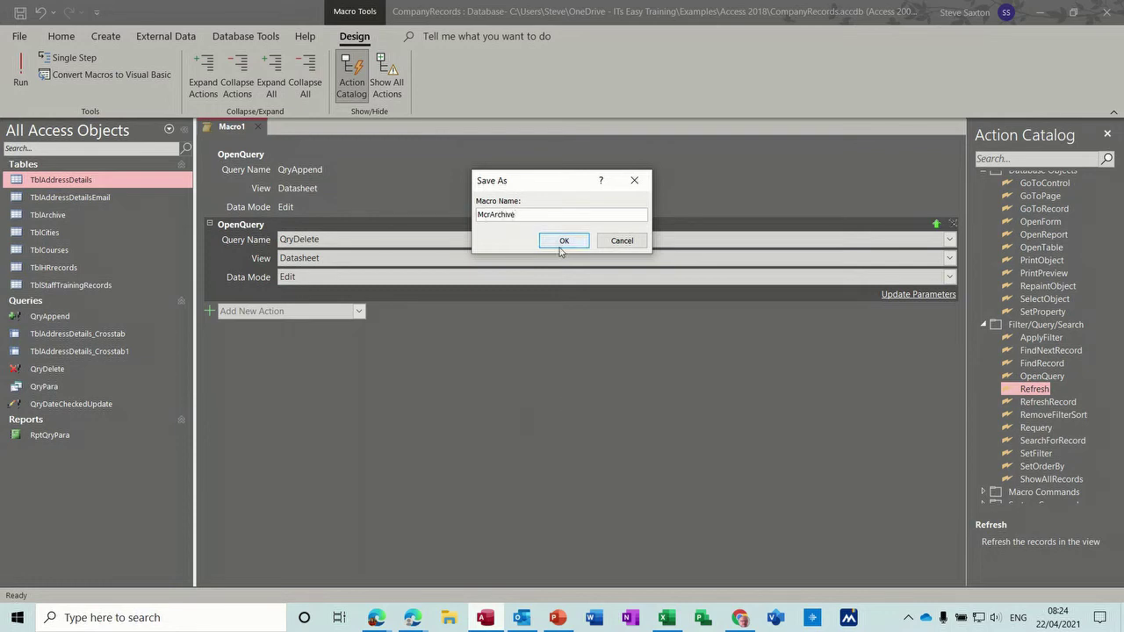
click(560, 248)
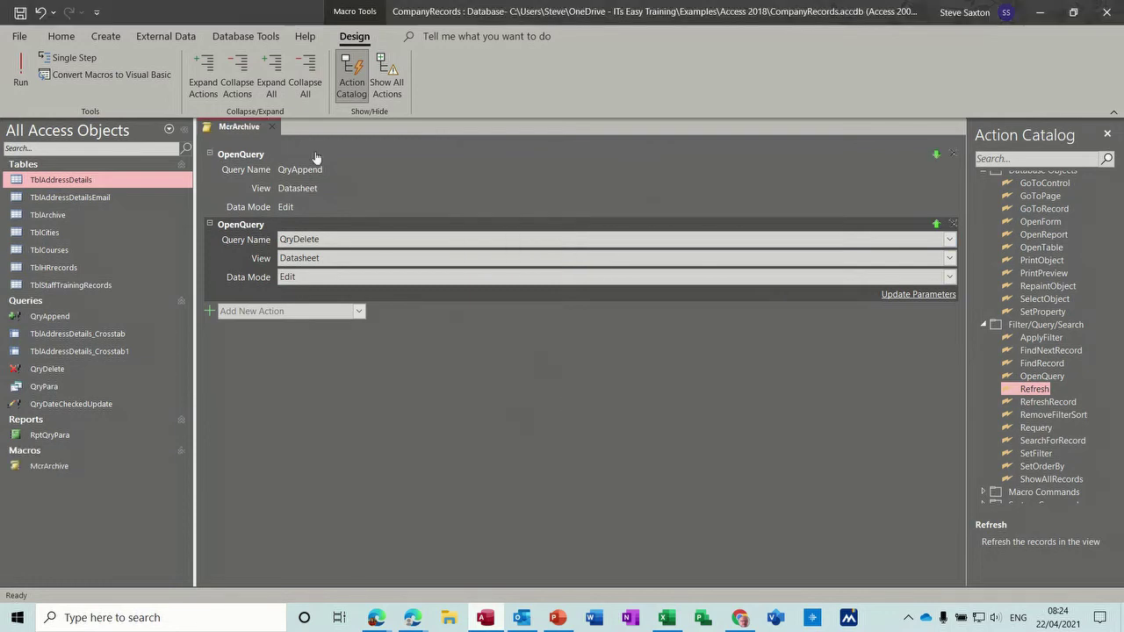
click(274, 129)
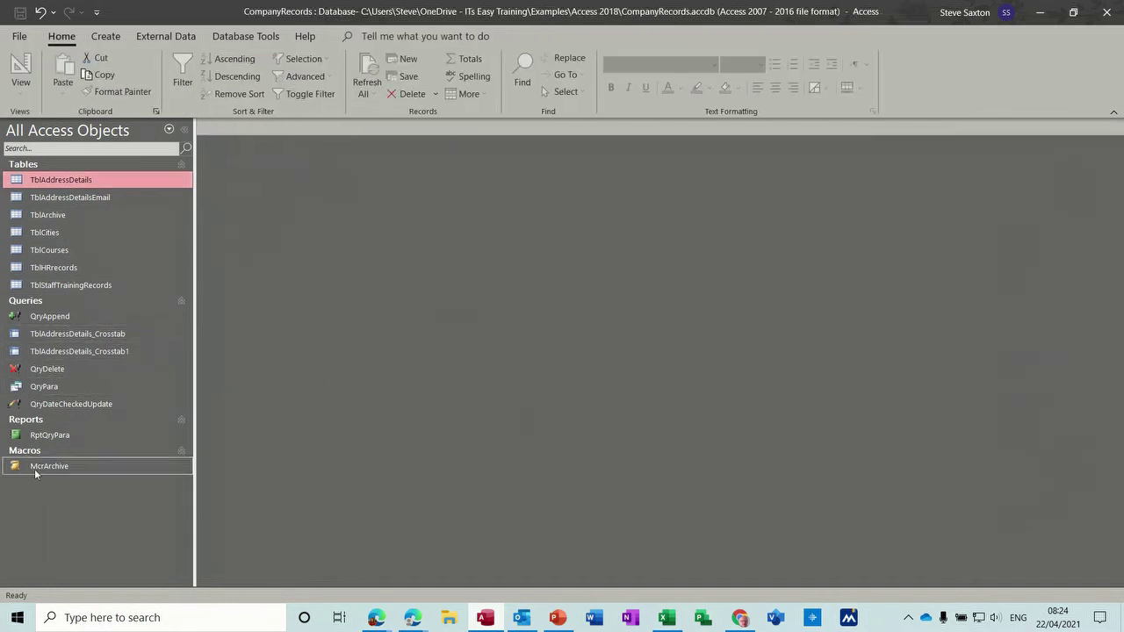
Step: Start a blank form in Design View and draw a command button near its top left
click(105, 36)
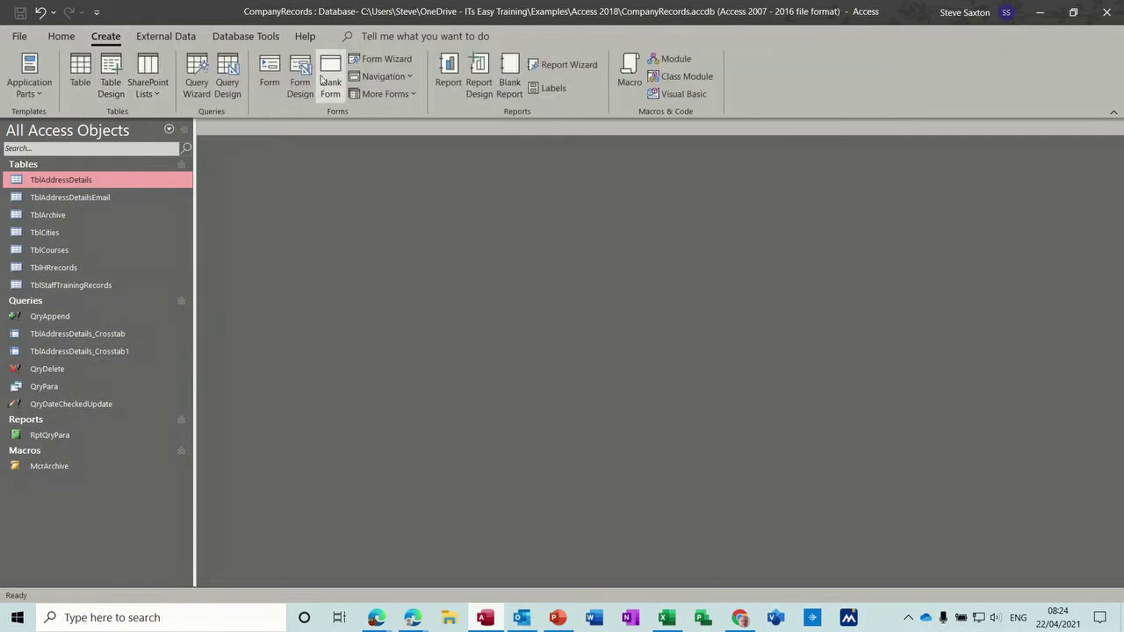
click(301, 73)
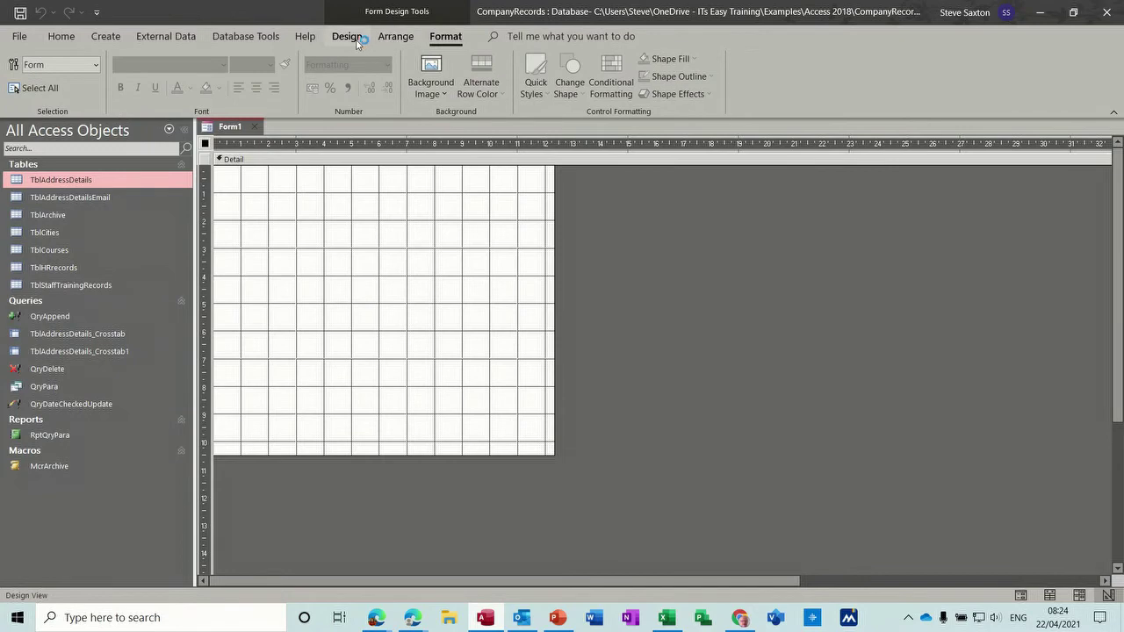
click(348, 36)
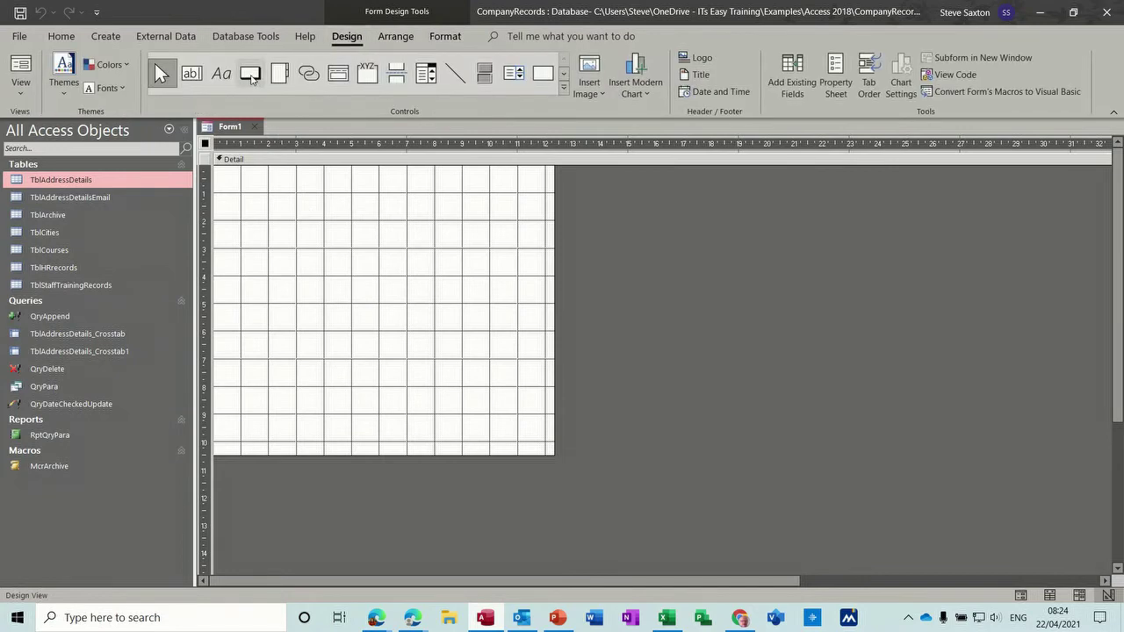
click(250, 73)
drag(270, 210, 386, 254)
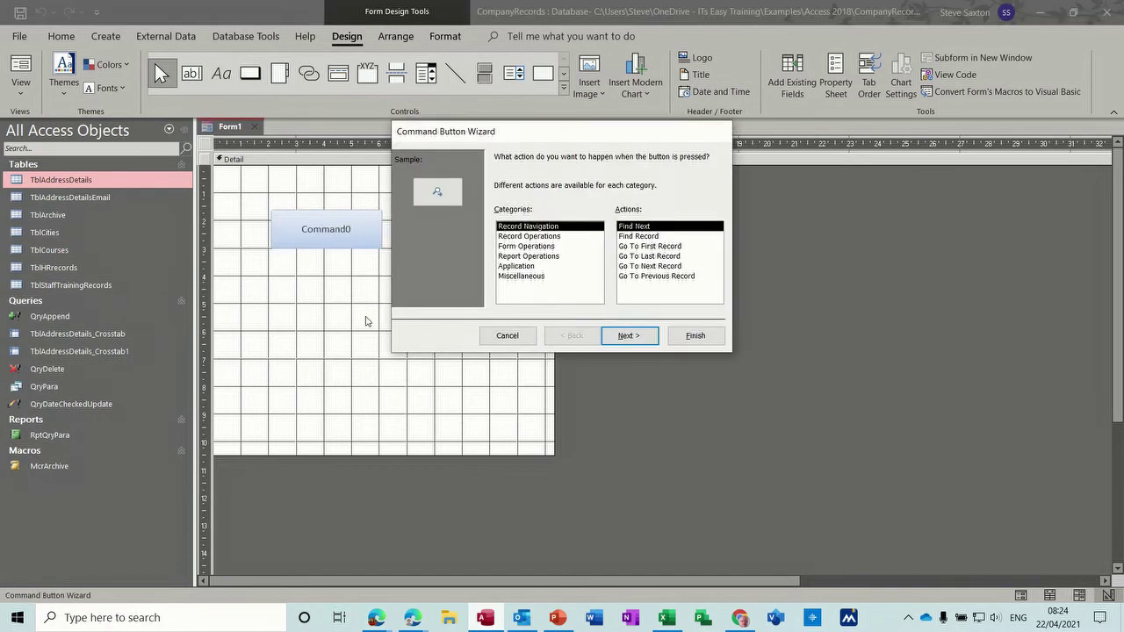
Step: Set the button to run the McrArchive macro, labelled with the text 'Archive Records'
click(521, 278)
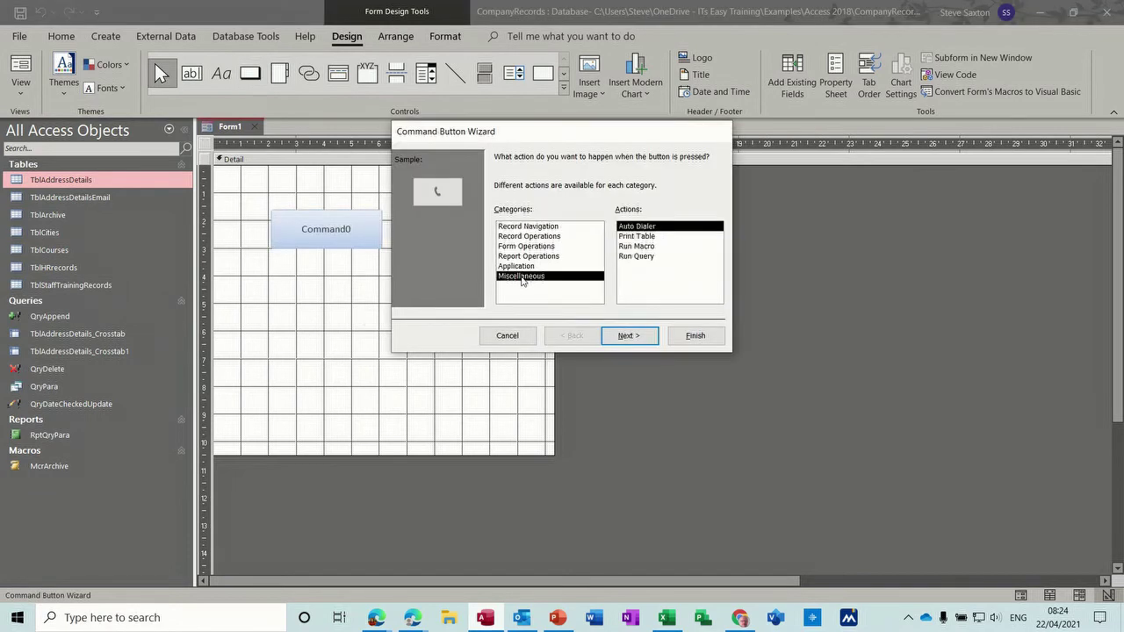
click(639, 246)
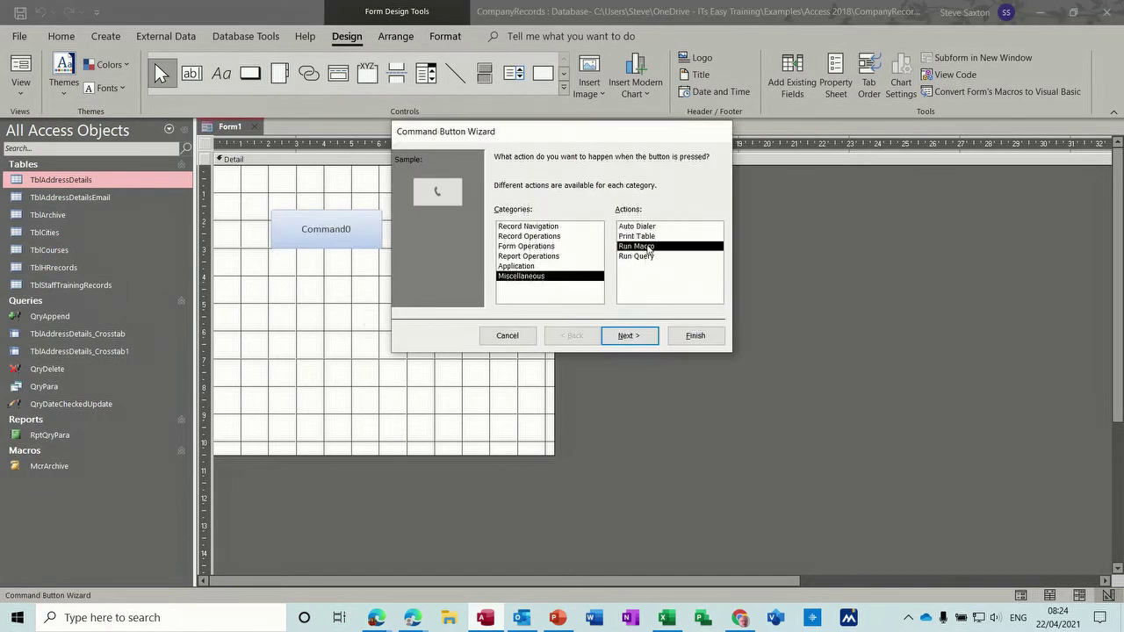
click(628, 337)
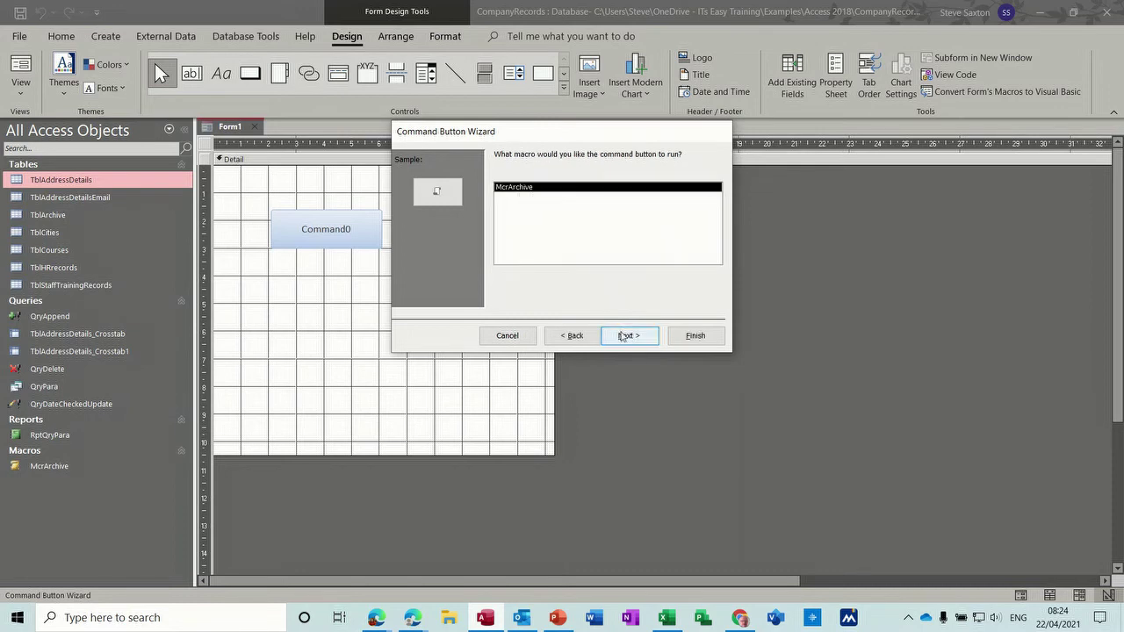
click(627, 335)
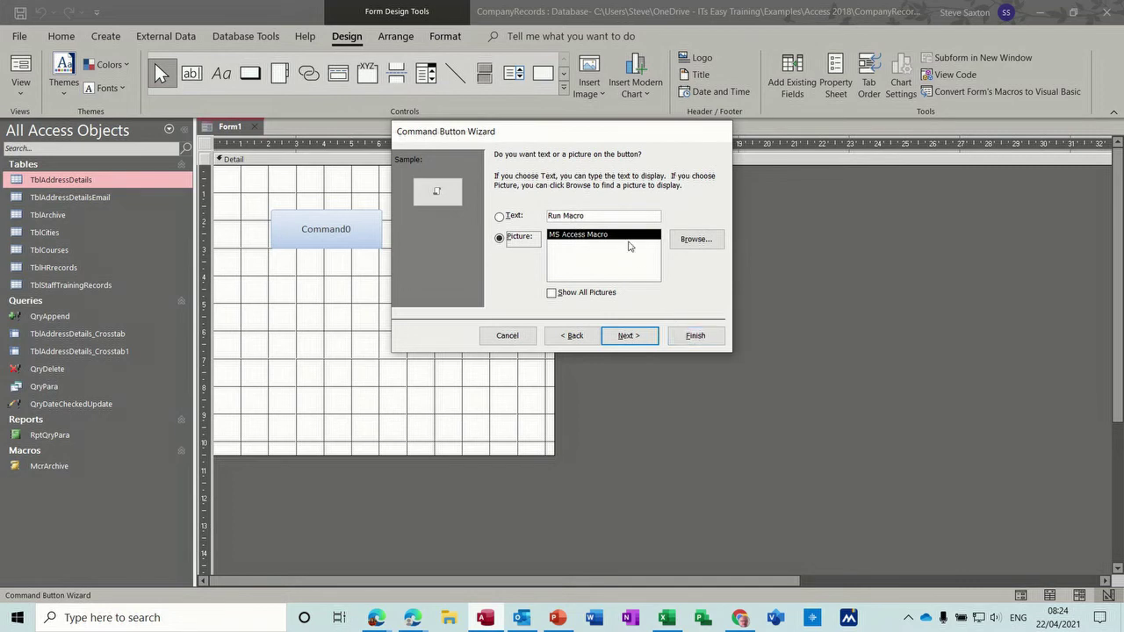
click(520, 217)
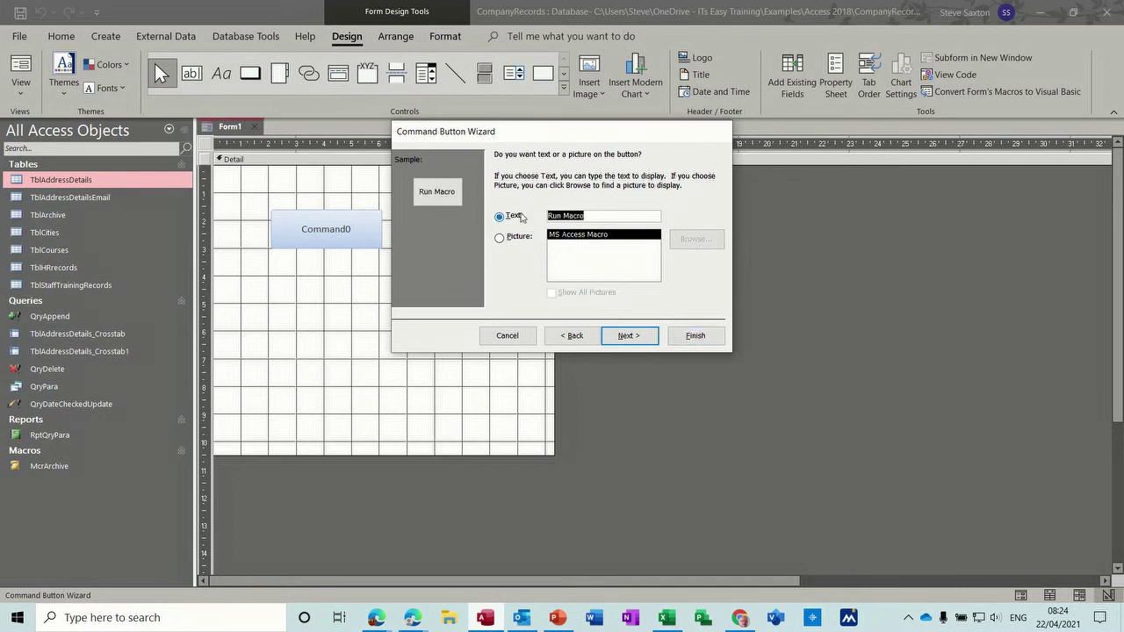
text(Archive Records)
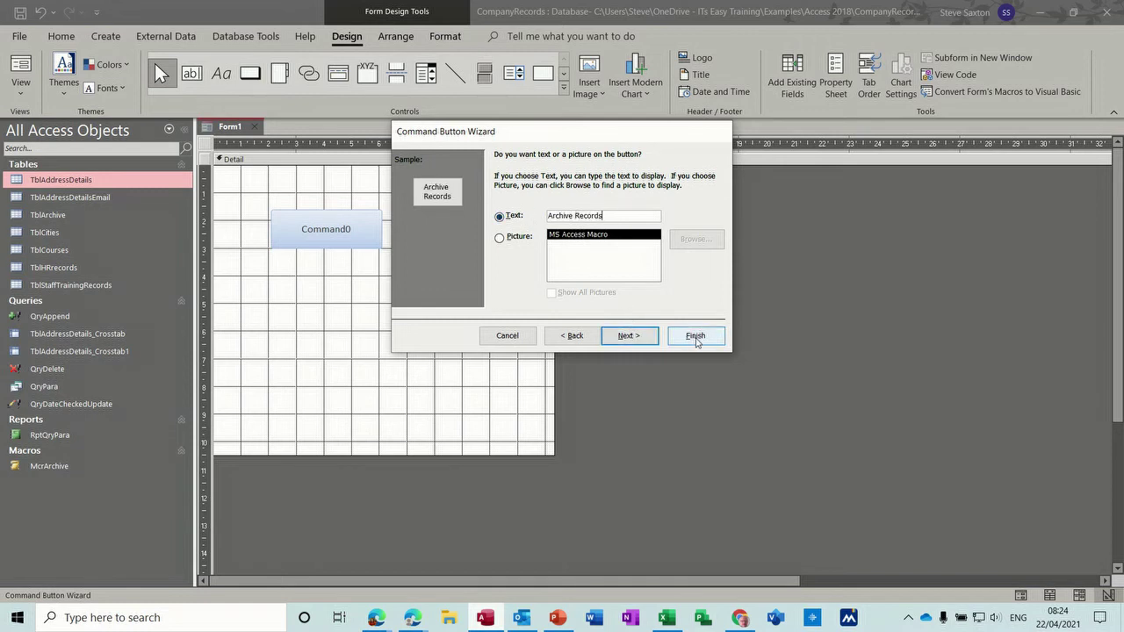
click(696, 336)
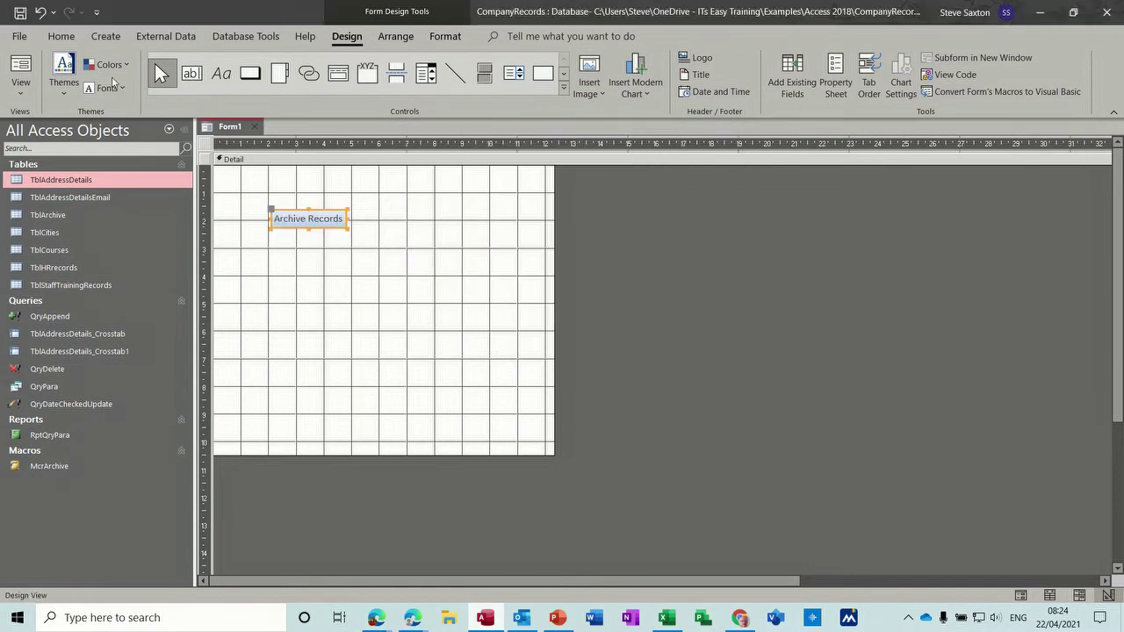
Step: Save the form as 'Main menu' and switch it to Form View
click(20, 15)
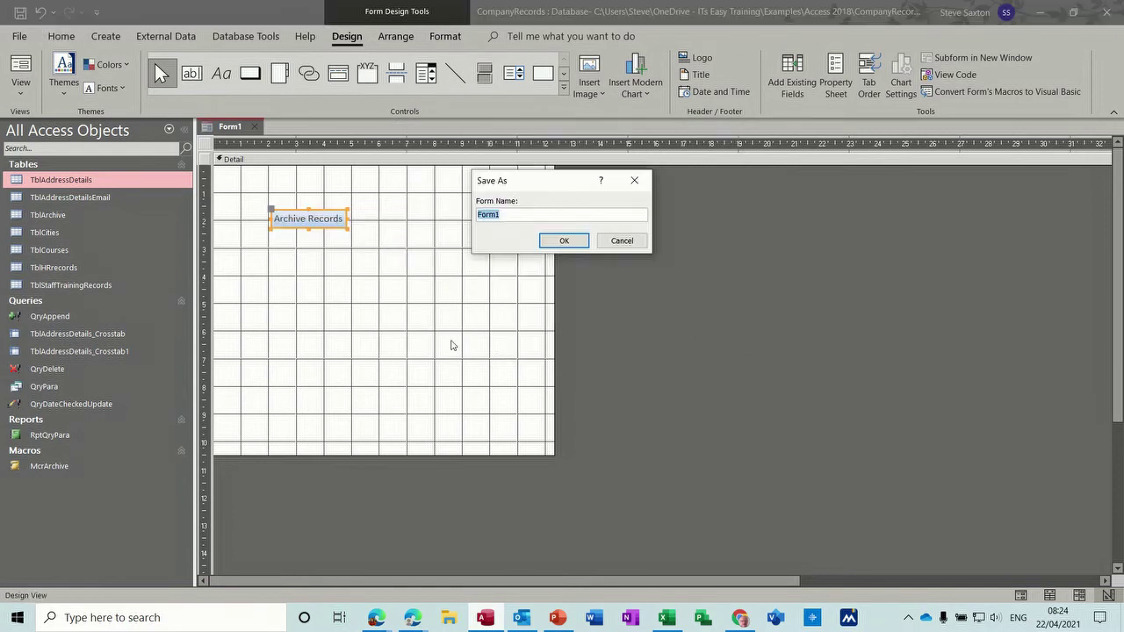
text(Main menu)
click(563, 241)
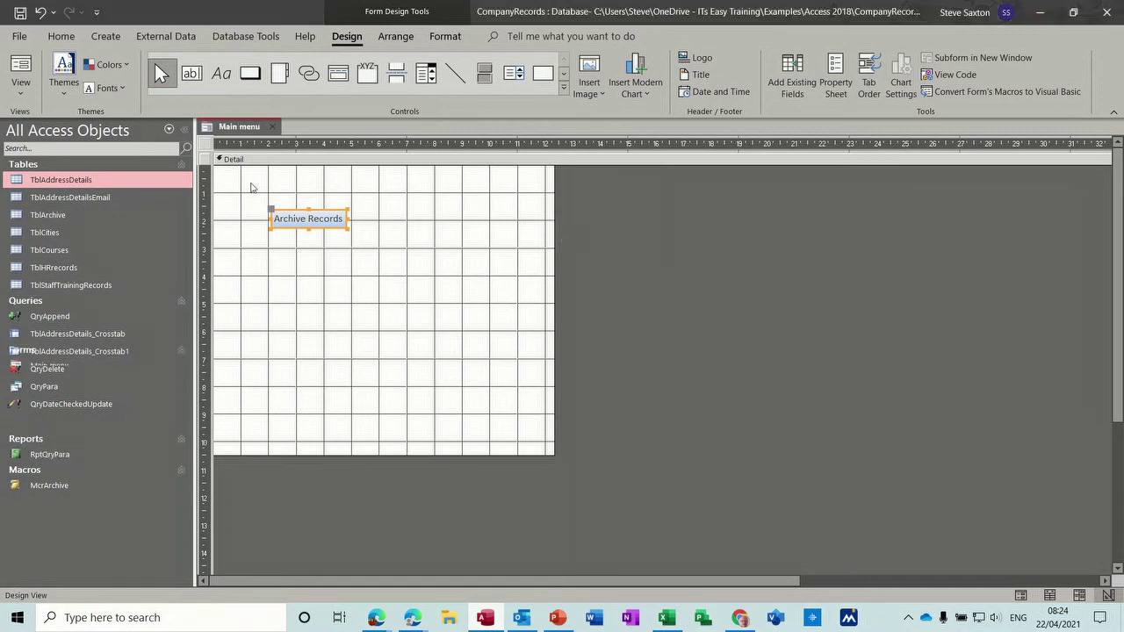
click(20, 69)
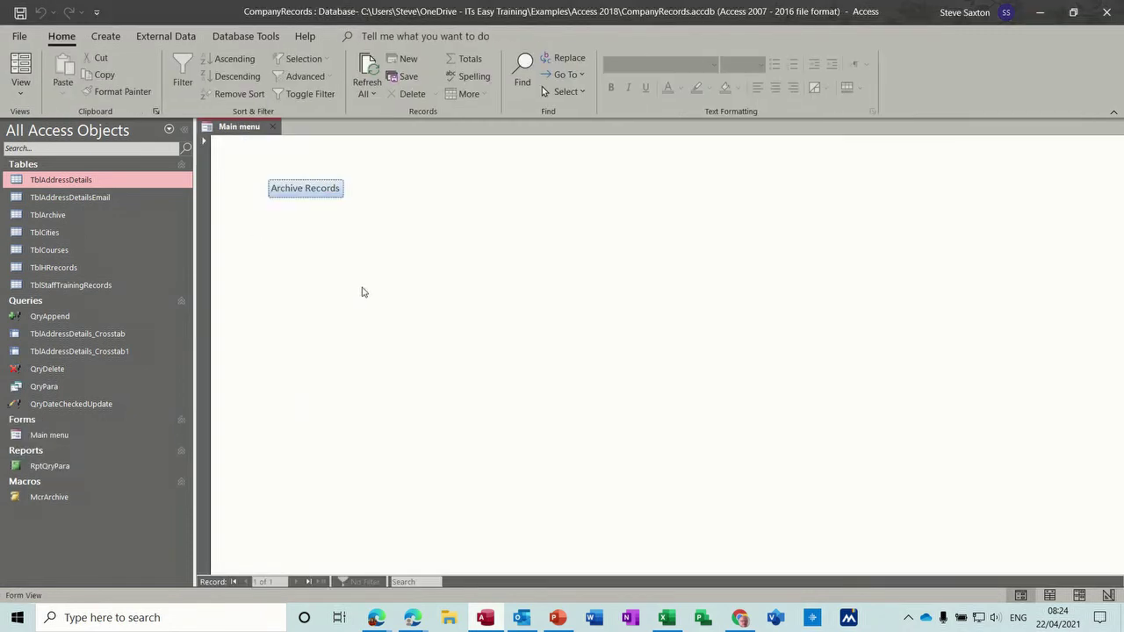
Step: Check and close TblAddressDetails and TblArchive, then use the form's Archive Records button
click(83, 183)
double_click(84, 184)
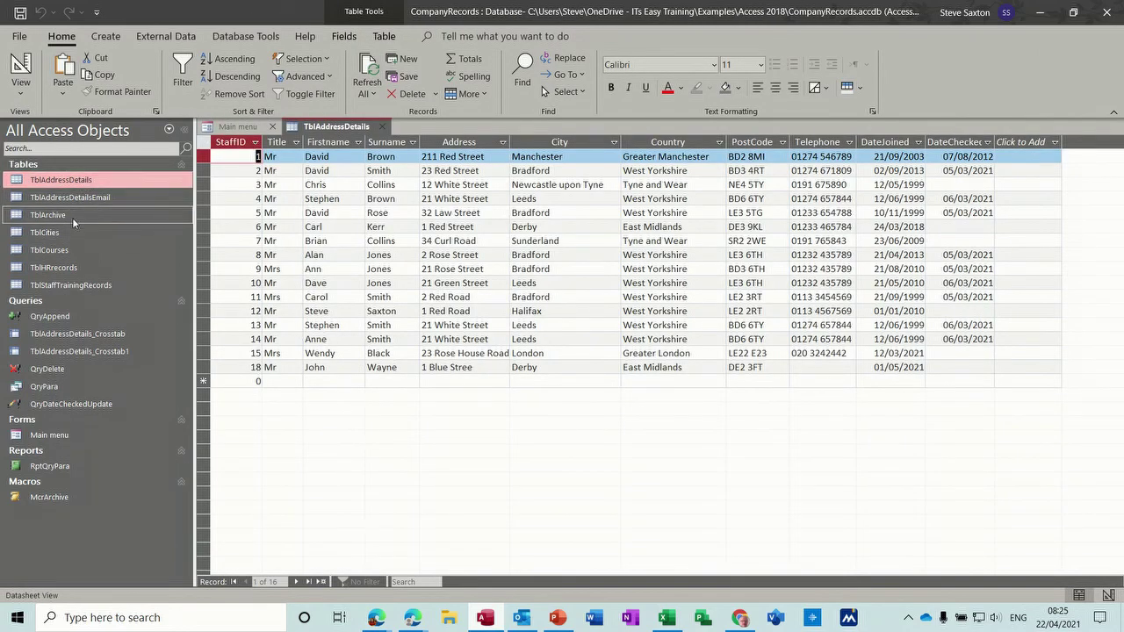
click(74, 220)
double_click(74, 220)
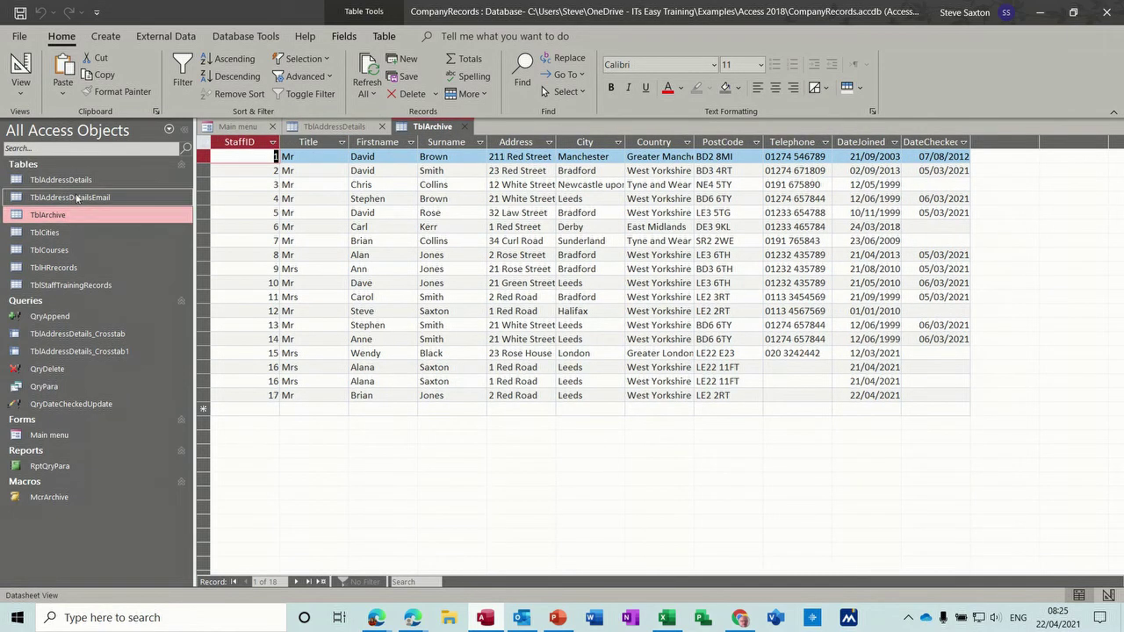
click(465, 129)
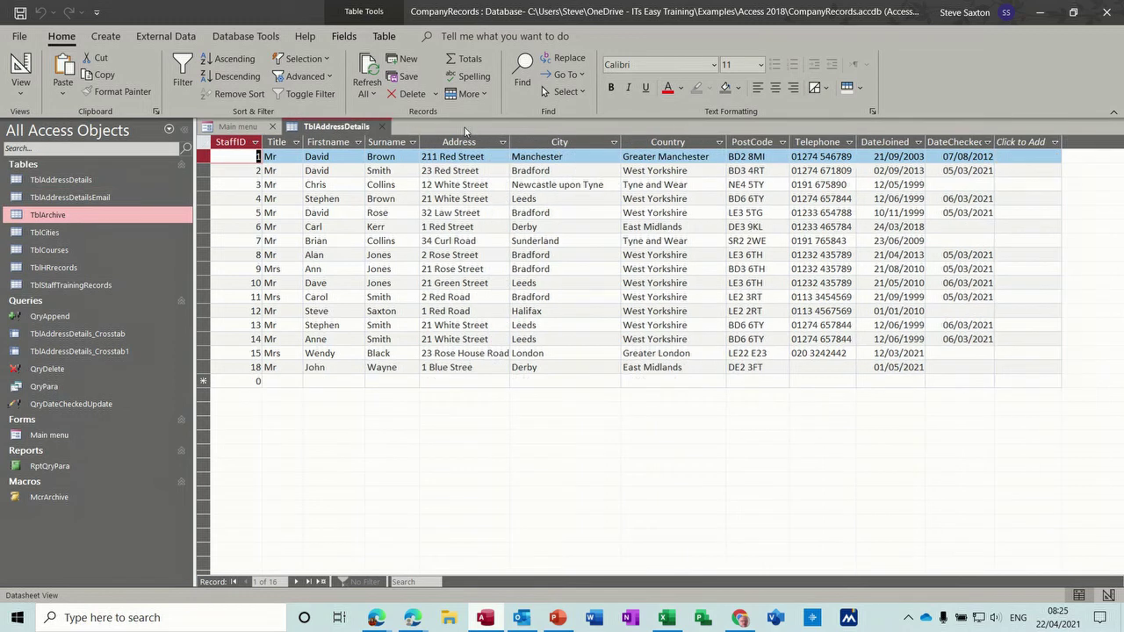
click(383, 127)
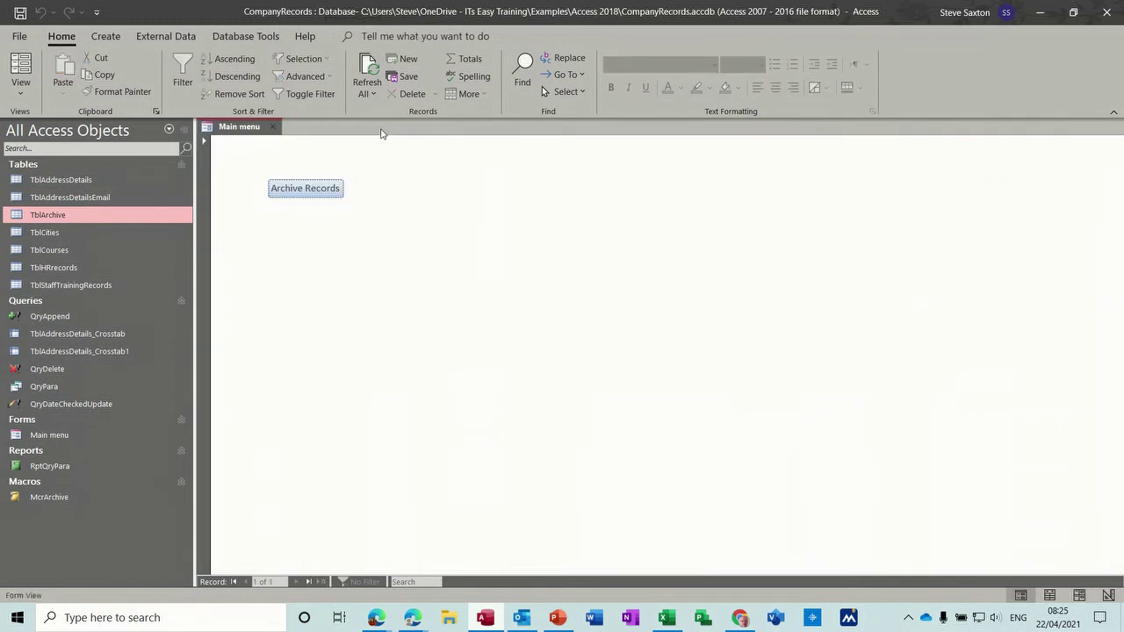
click(306, 194)
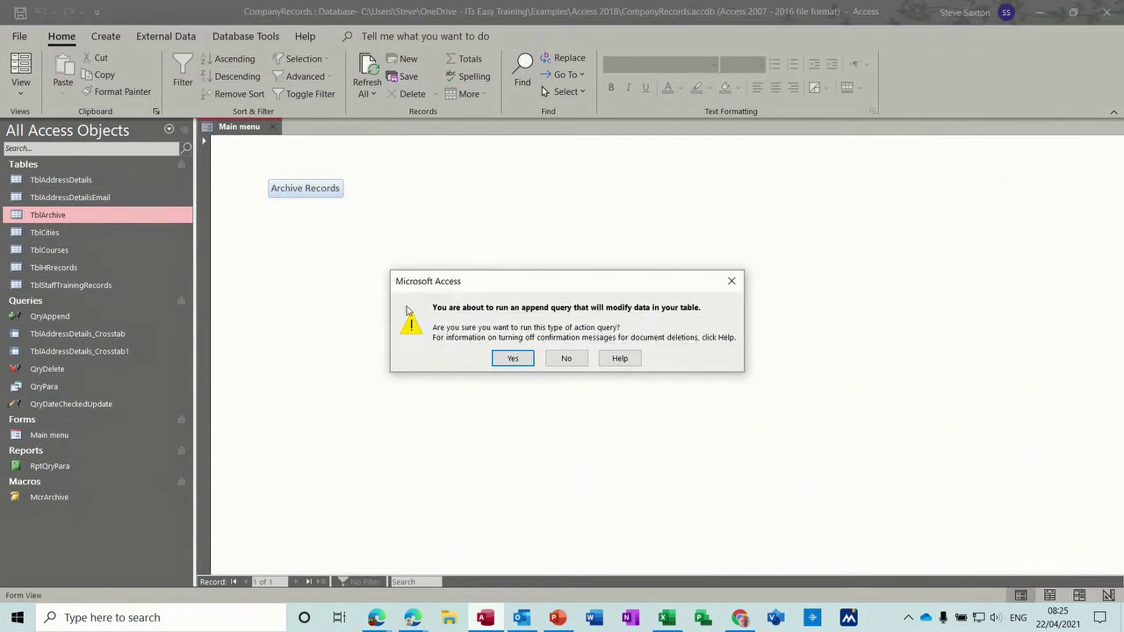
Step: Run the append query with date 1/5/21, appending 1 row to TblArchive
click(510, 358)
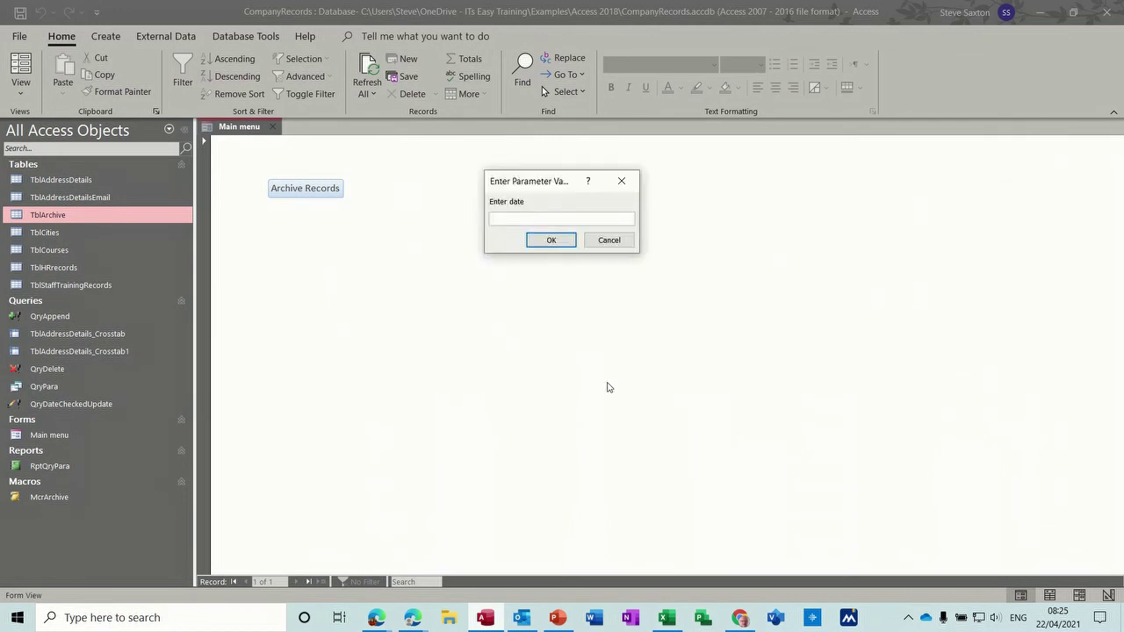
text(1/5/21)
click(554, 239)
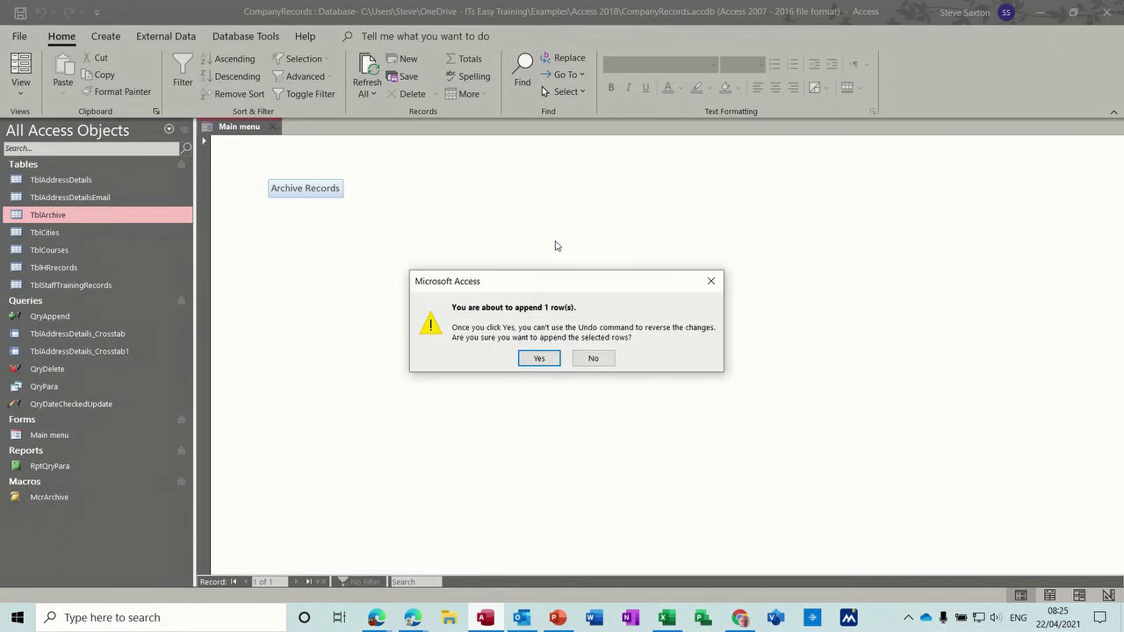
click(543, 359)
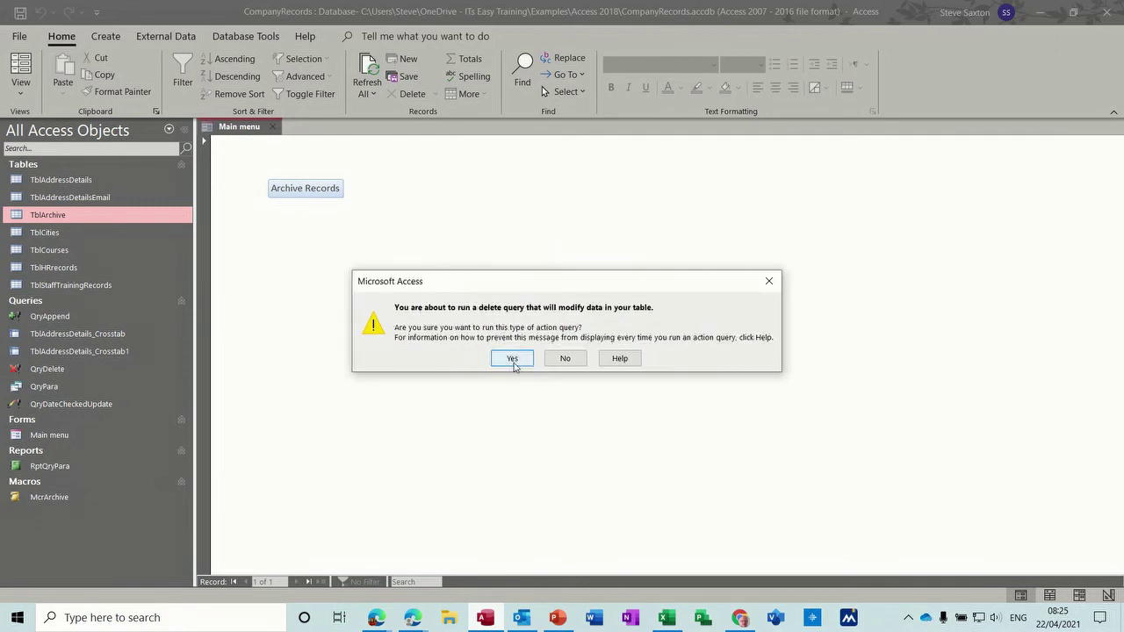
Step: Run the delete query with date 1/5/21, deleting the 1 row from the source table
click(512, 359)
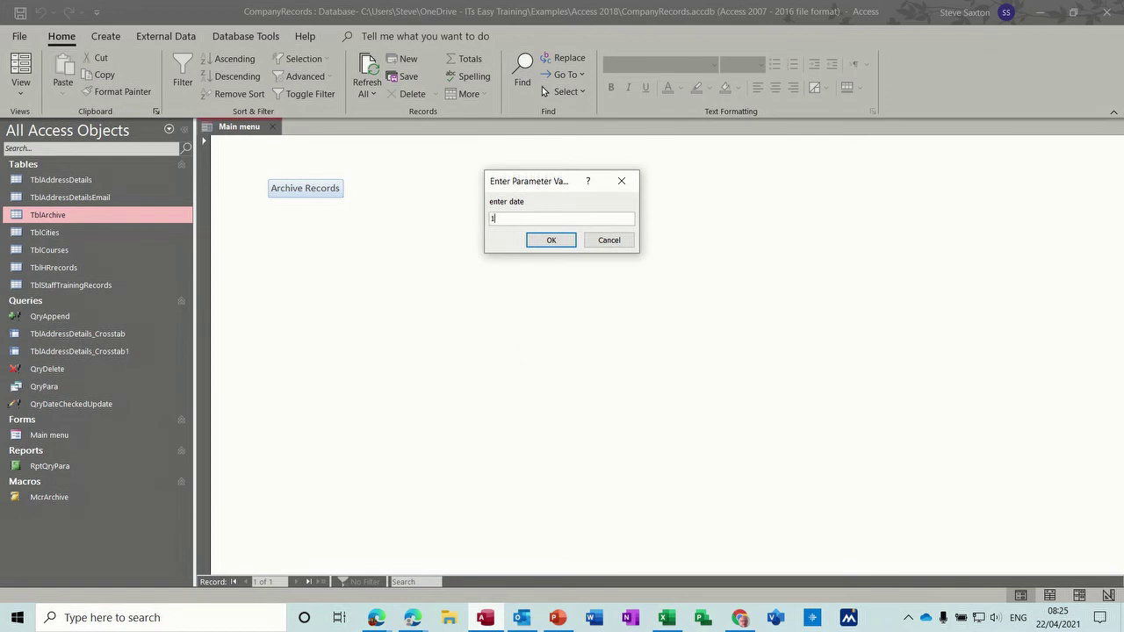
text(1/5/21)
click(546, 246)
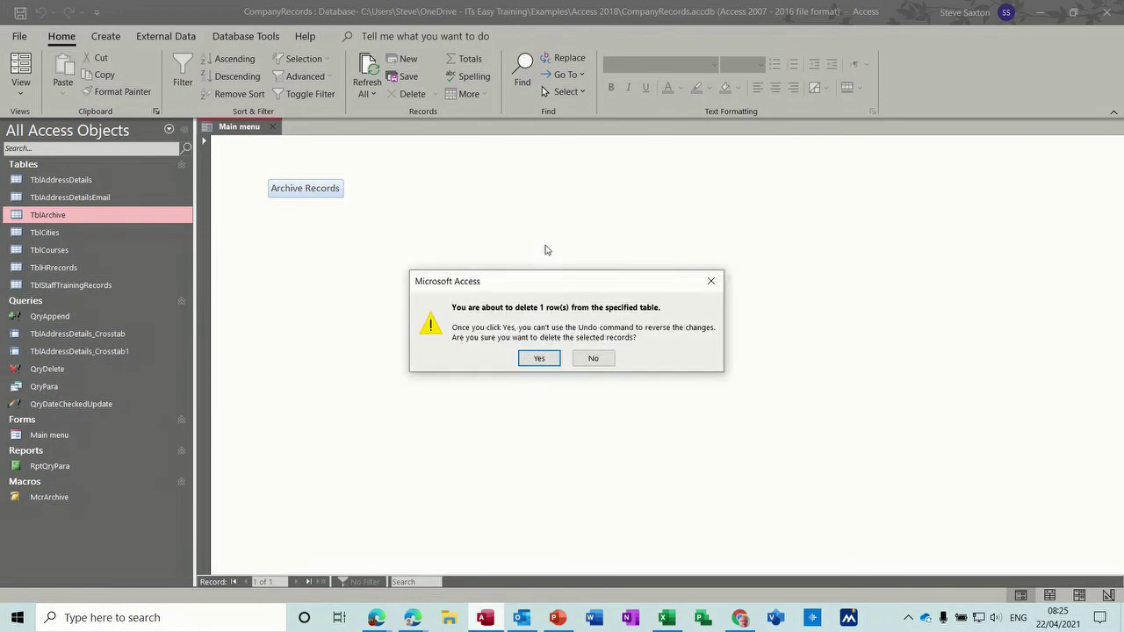
click(539, 359)
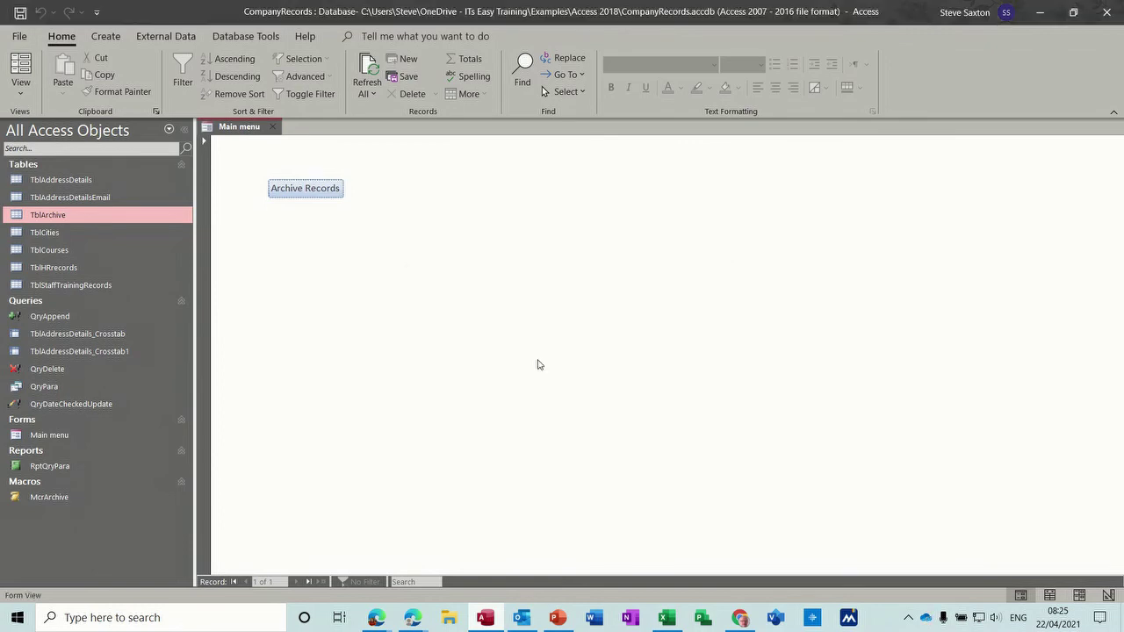
Step: Open TblAddressDetails and TblArchive to verify 19 archived records and 15 remaining address records
double_click(100, 181)
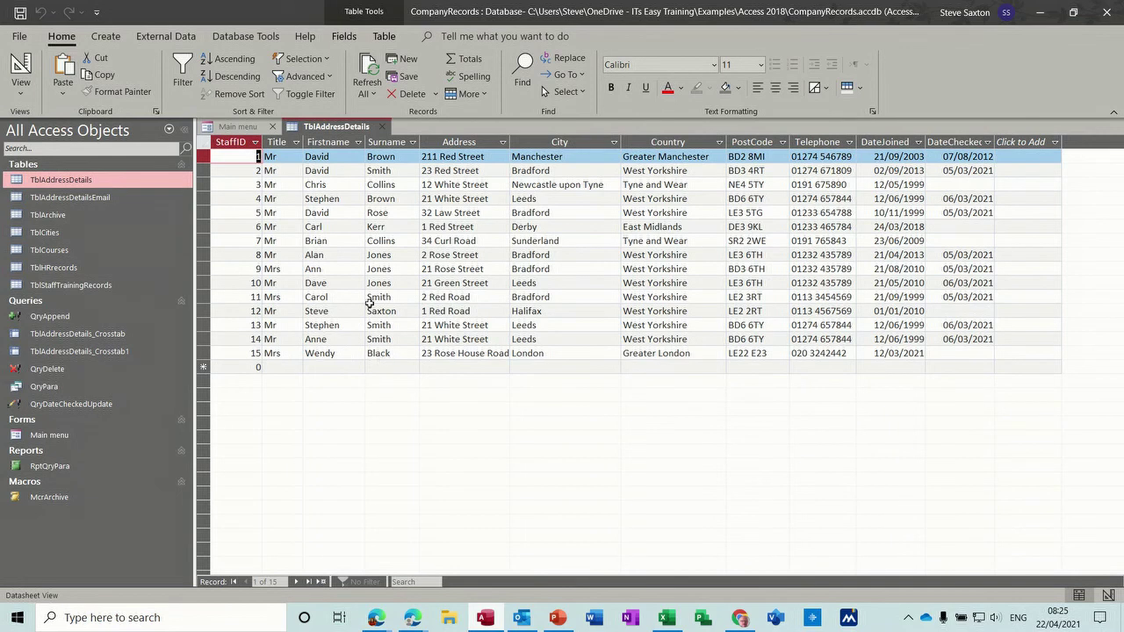
double_click(70, 215)
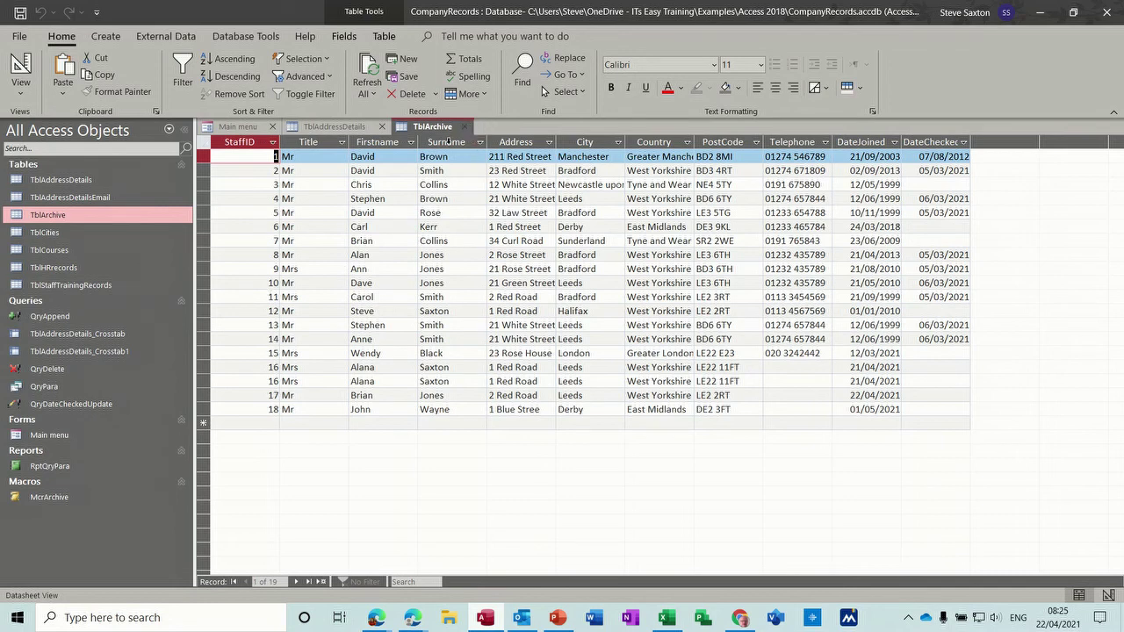
double_click(100, 179)
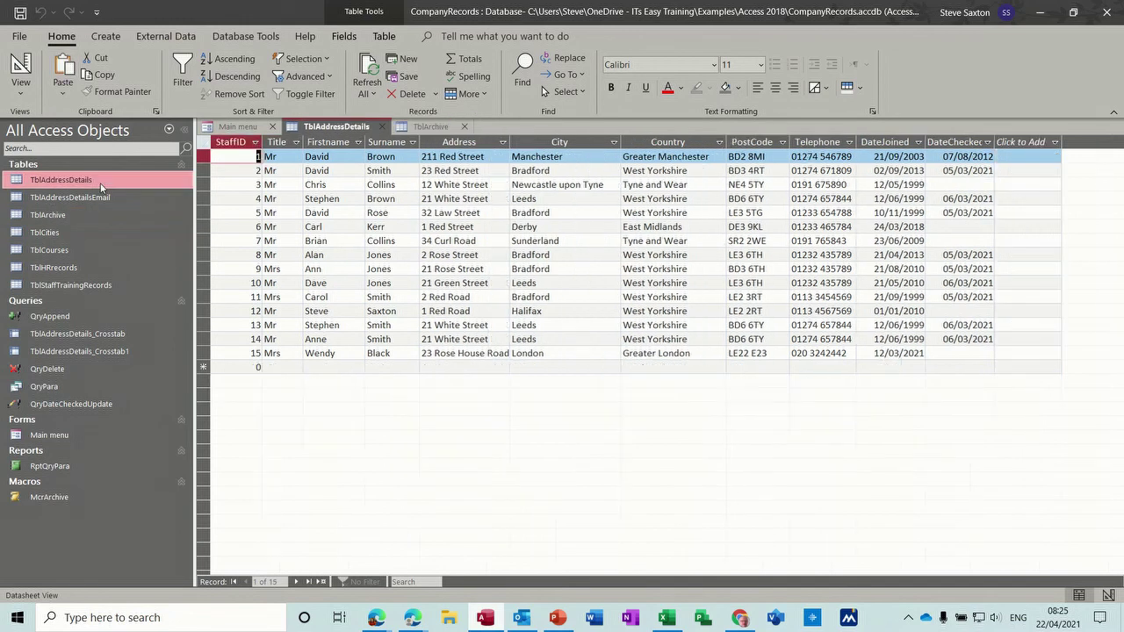